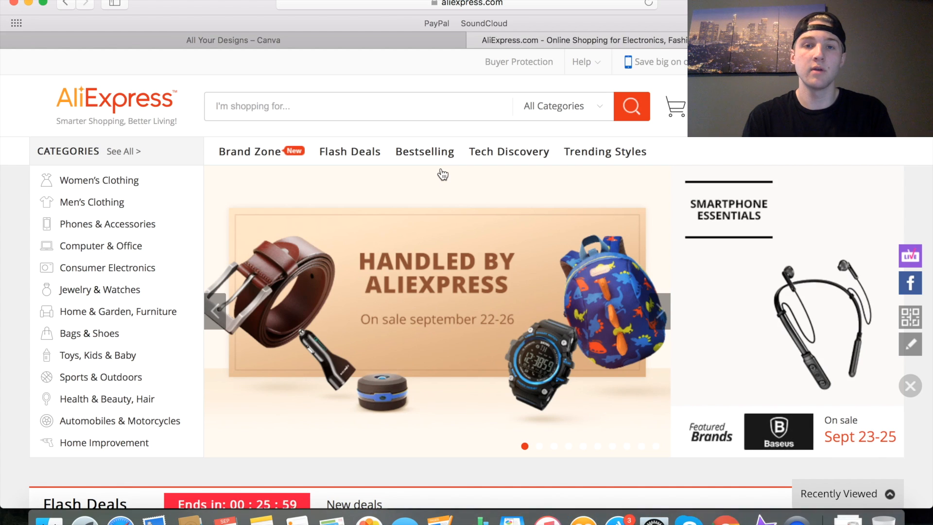
Search the store for "necklace" and sort the results by orders
click(373, 111)
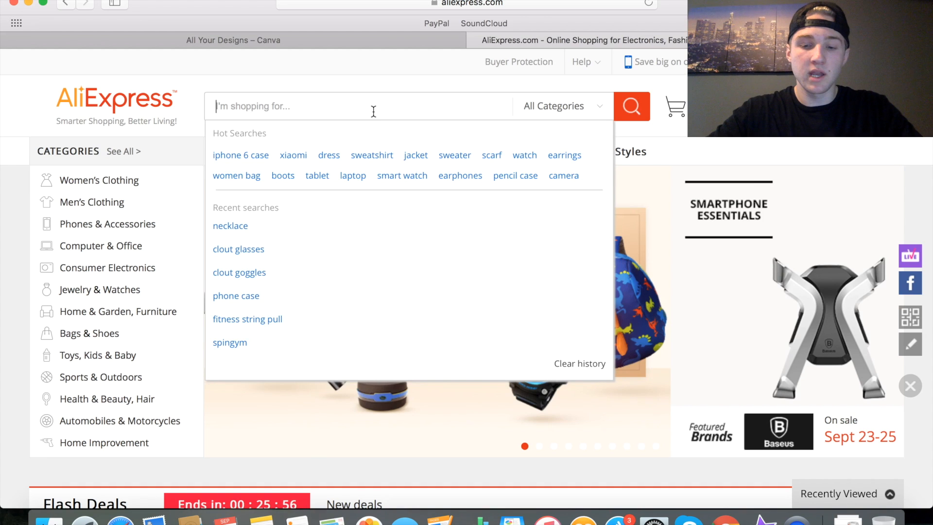
text(necklace)
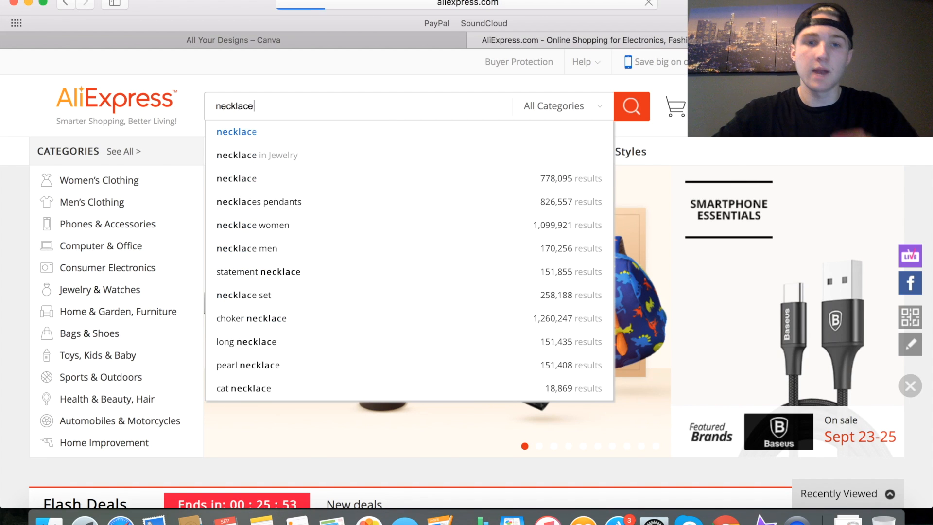
key(Return)
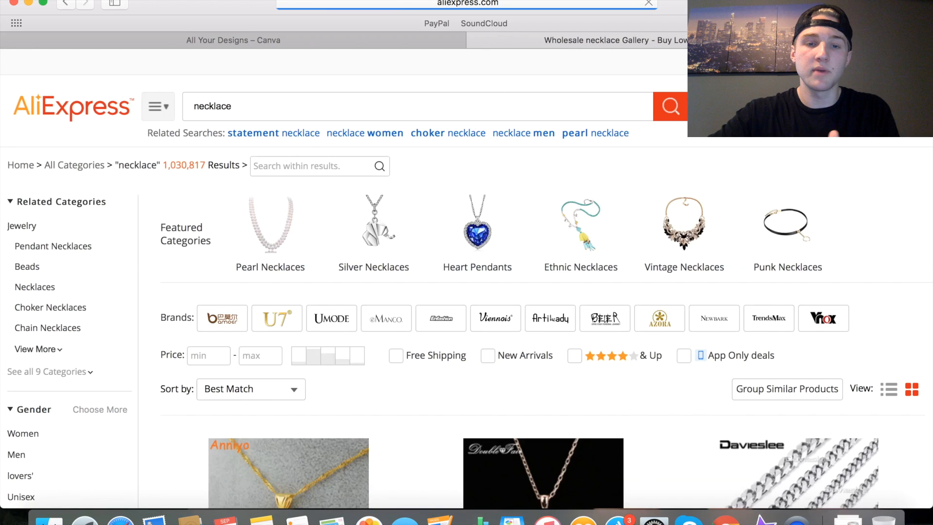
click(297, 394)
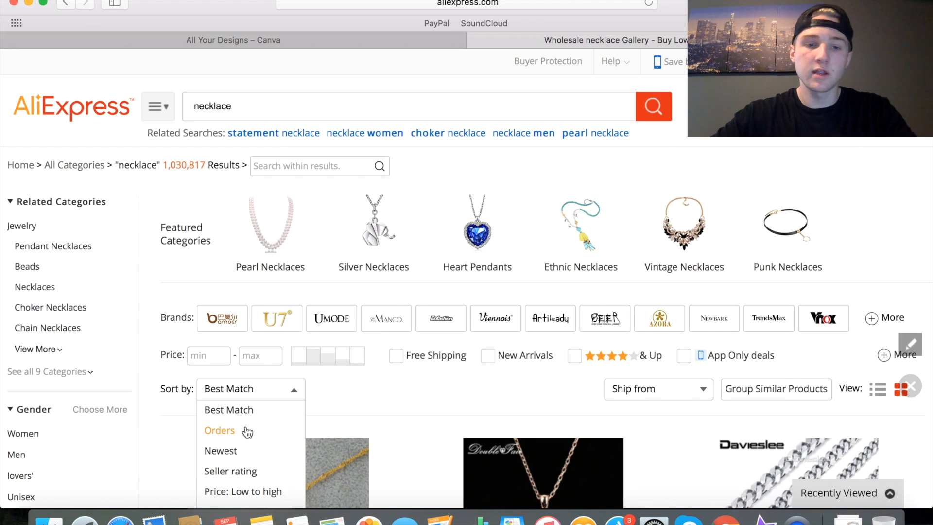
click(228, 432)
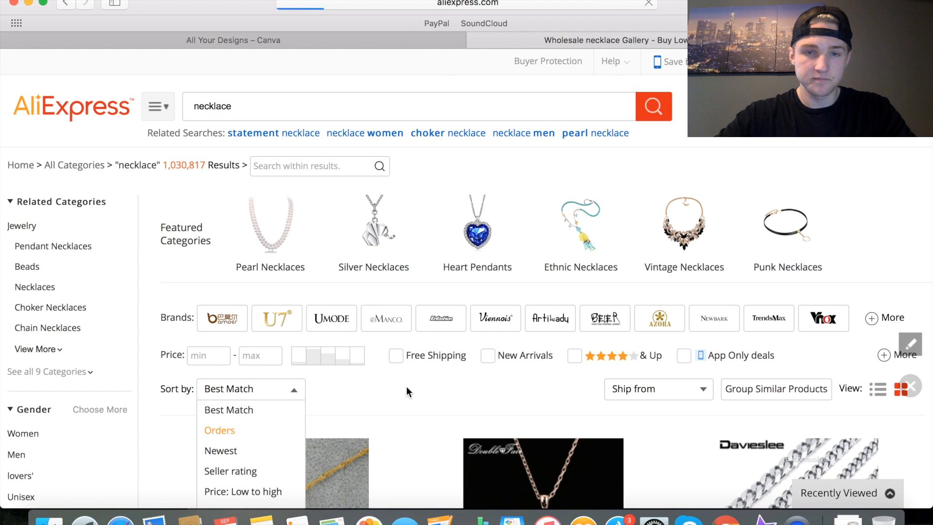
Look through the first page of necklace results, comparing product photos, prices and order counts
scroll(508, 328, down, 8)
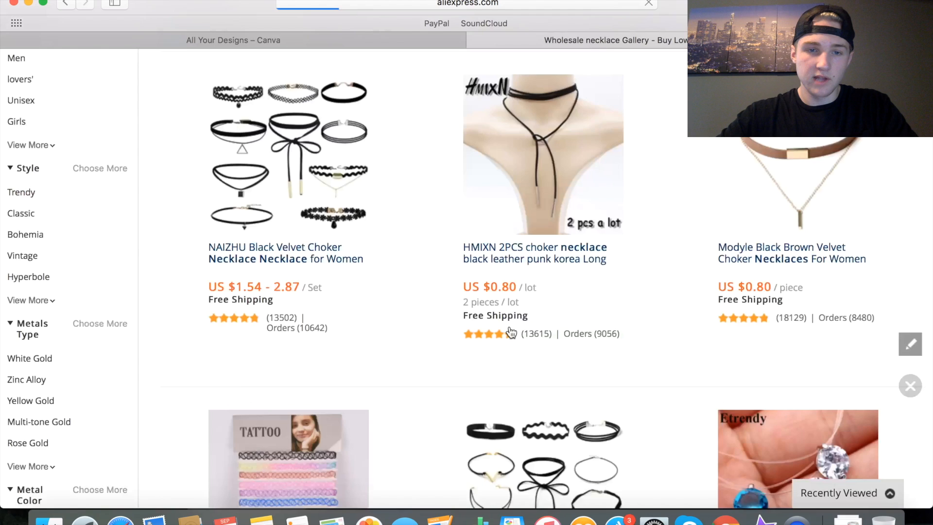
scroll(413, 306, down, 15)
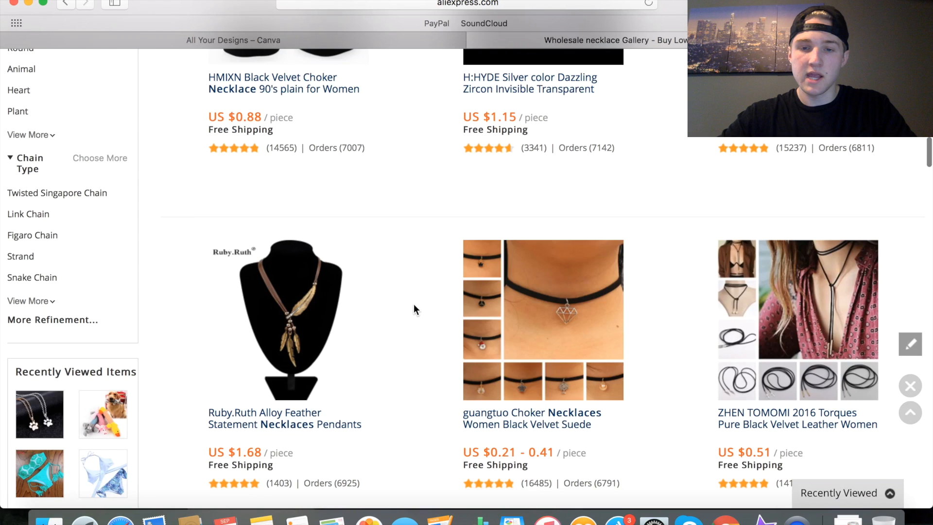
scroll(414, 309, down, 12)
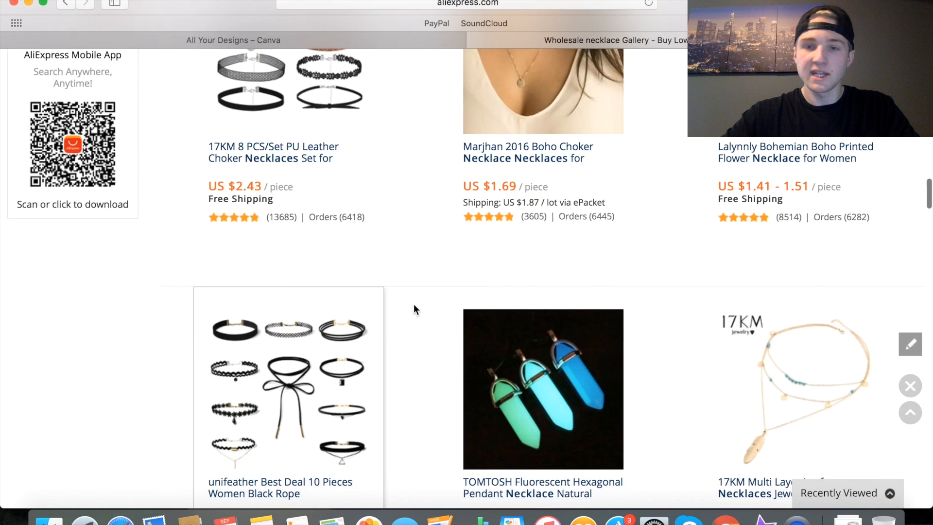
scroll(414, 309, down, 10)
scroll(414, 306, down, 5)
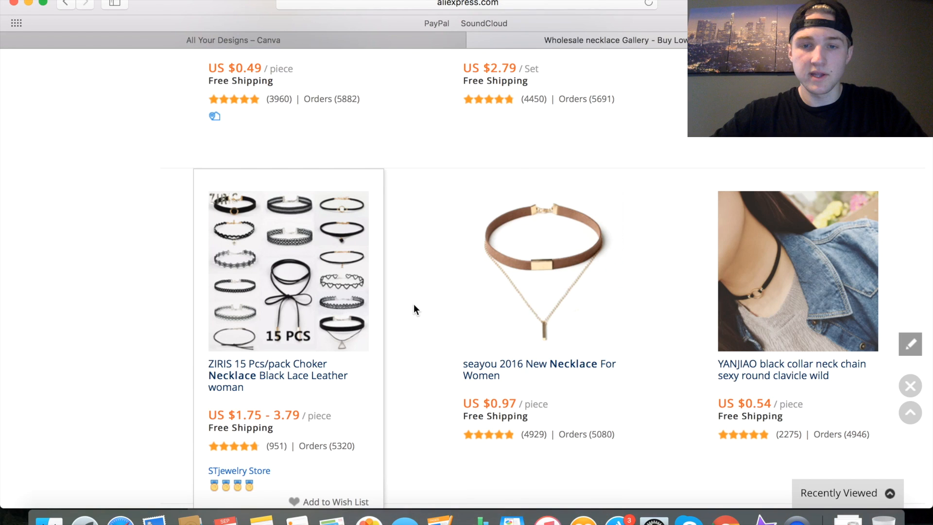
right_click(414, 304)
click(115, 258)
scroll(155, 281, down, 5)
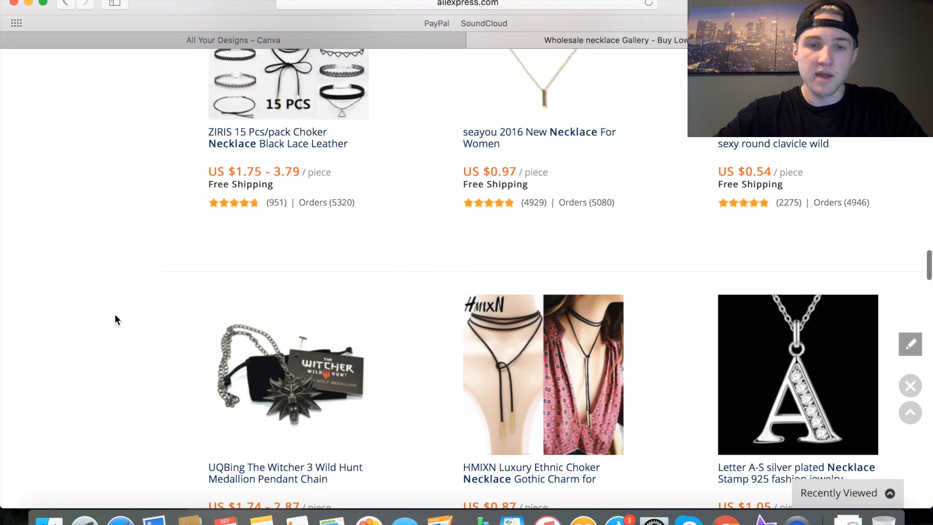
scroll(141, 301, down, 5)
scroll(115, 320, down, 15)
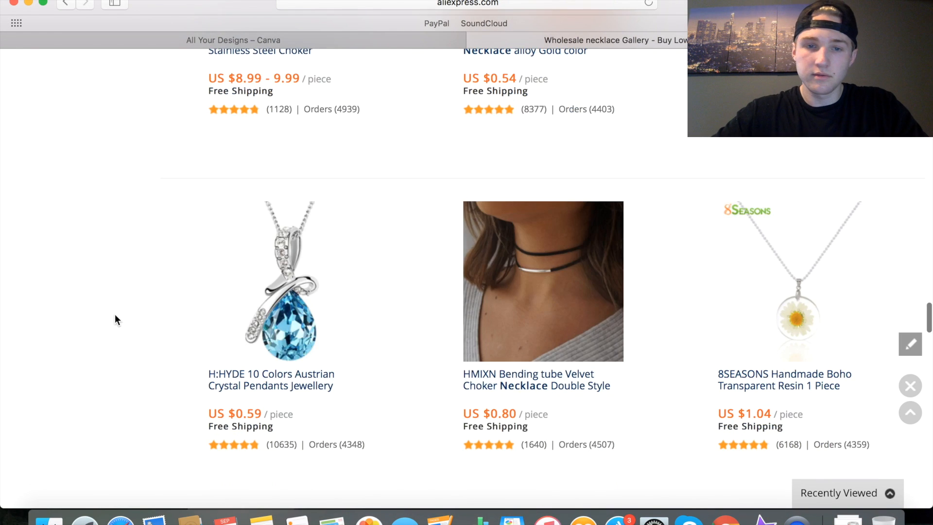
scroll(115, 319, down, 5)
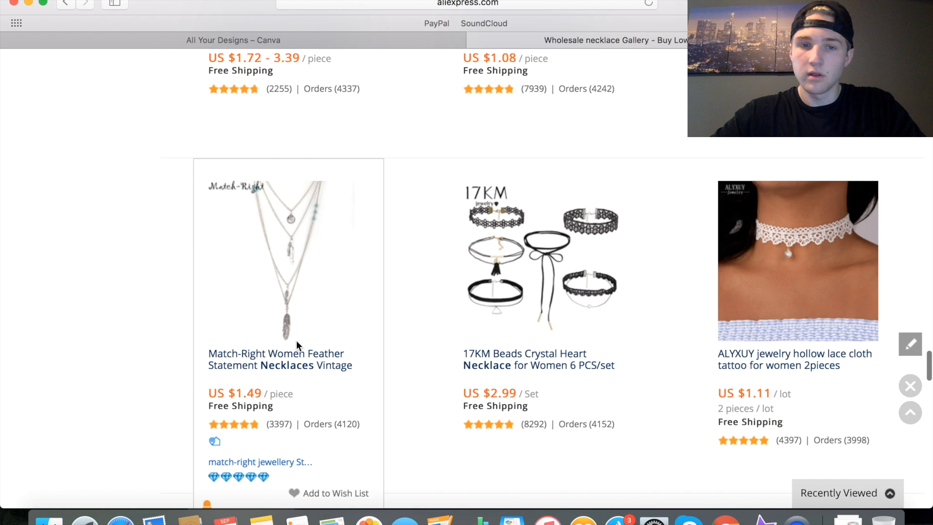
scroll(374, 371, down, 7)
scroll(374, 371, down, 6)
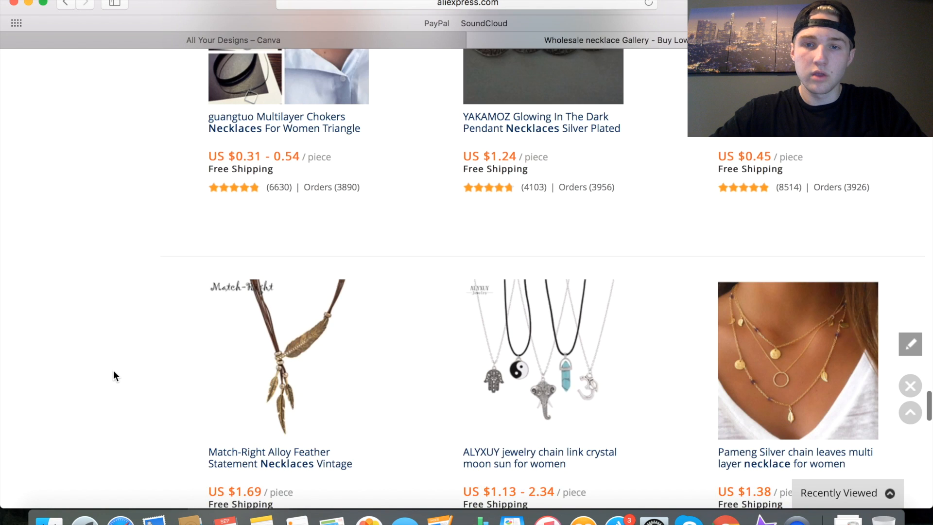
scroll(112, 370, down, 5)
scroll(113, 370, down, 8)
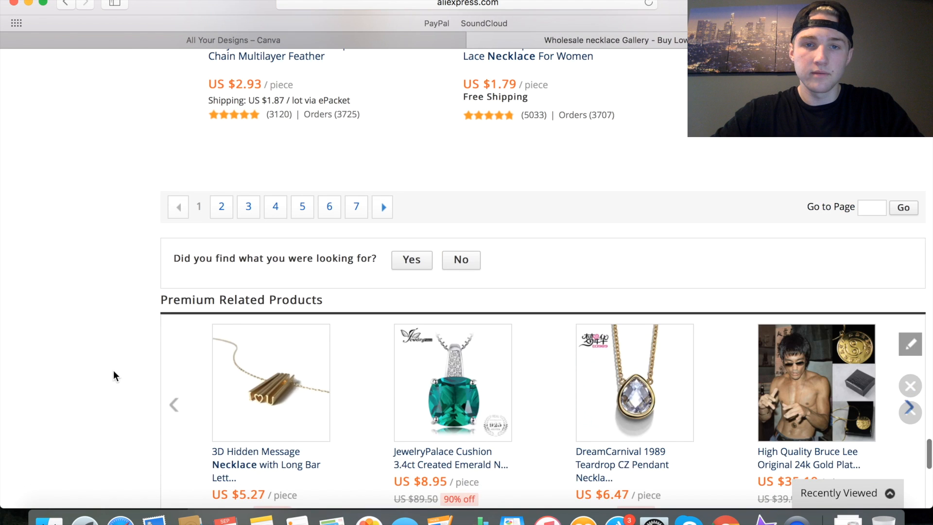
Go to page 2 of the necklace results and look through its listings for a suitable product
scroll(145, 316, up, 1)
click(220, 235)
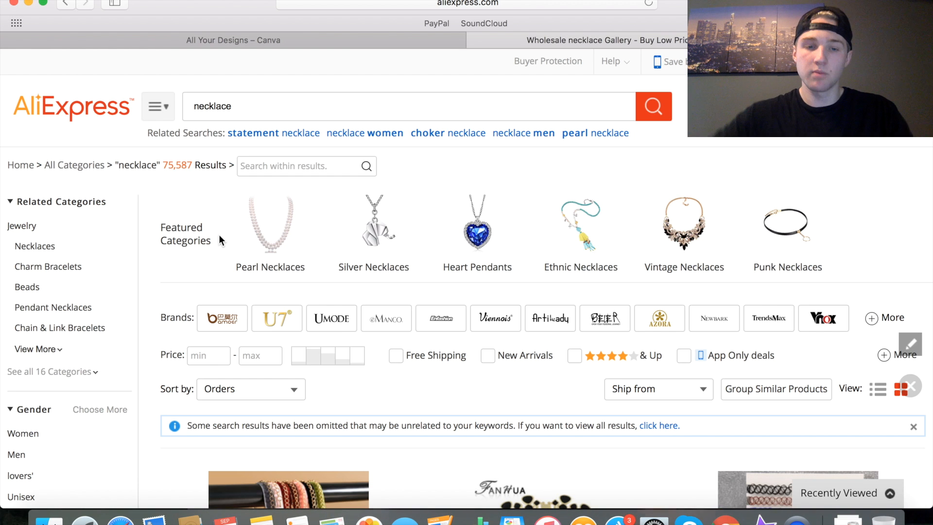
scroll(219, 234, down, 5)
scroll(219, 234, down, 5)
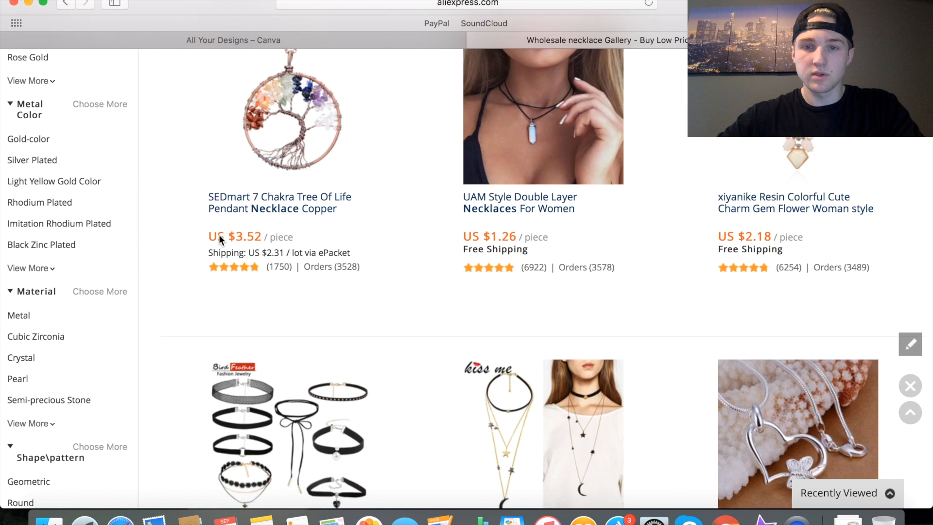
scroll(218, 234, up, 2)
scroll(219, 235, down, 6)
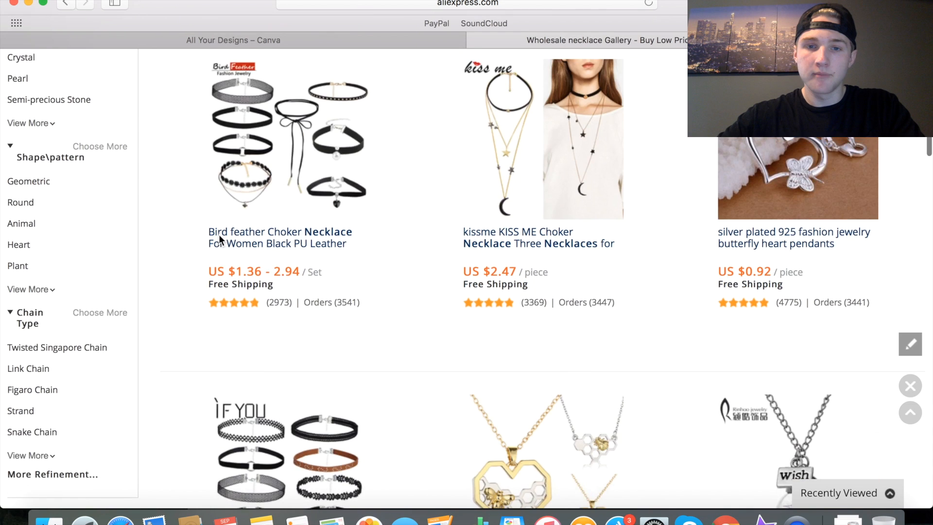
scroll(218, 234, up, 7)
scroll(219, 234, down, 8)
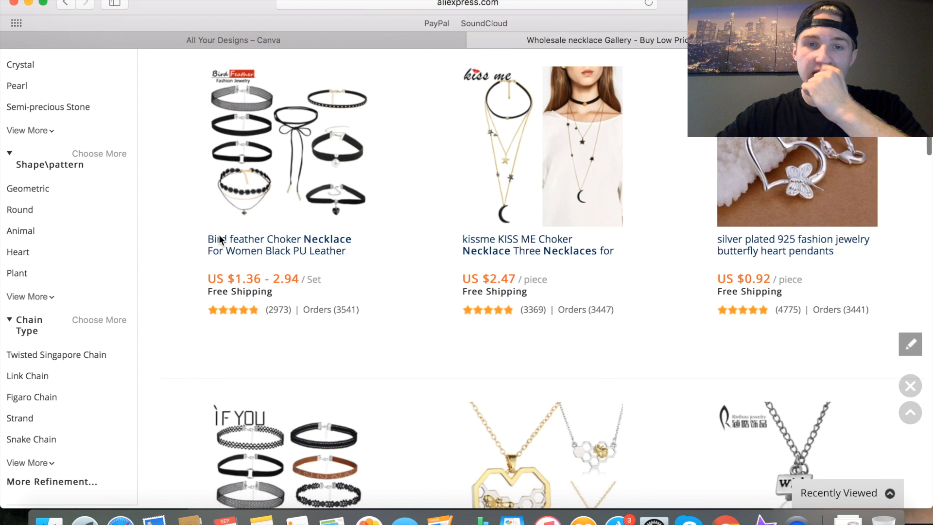
scroll(218, 234, down, 3)
scroll(219, 238, down, 6)
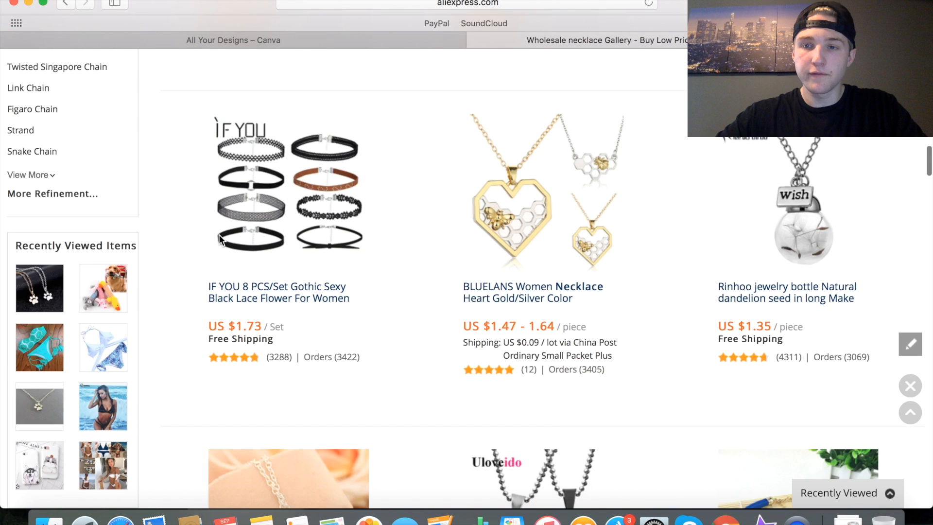
scroll(219, 237, down, 7)
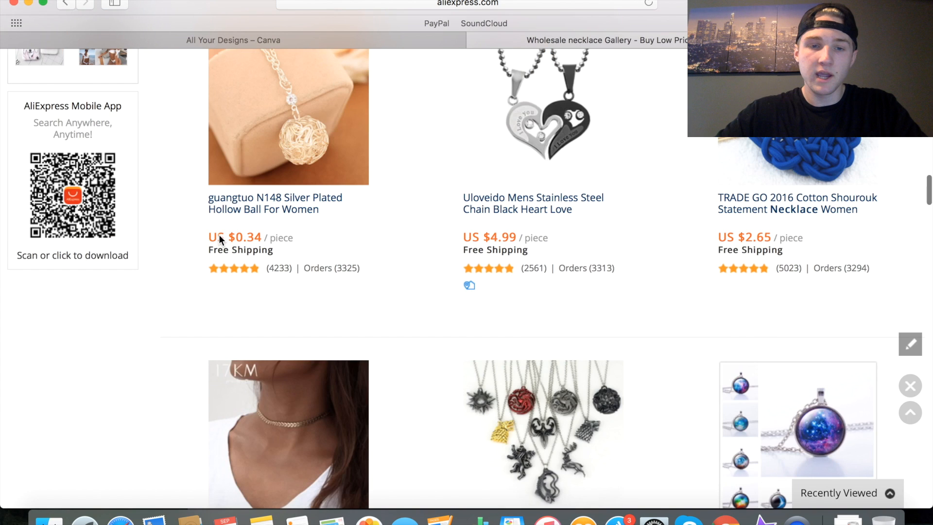
scroll(219, 236, down, 5)
scroll(218, 234, down, 12)
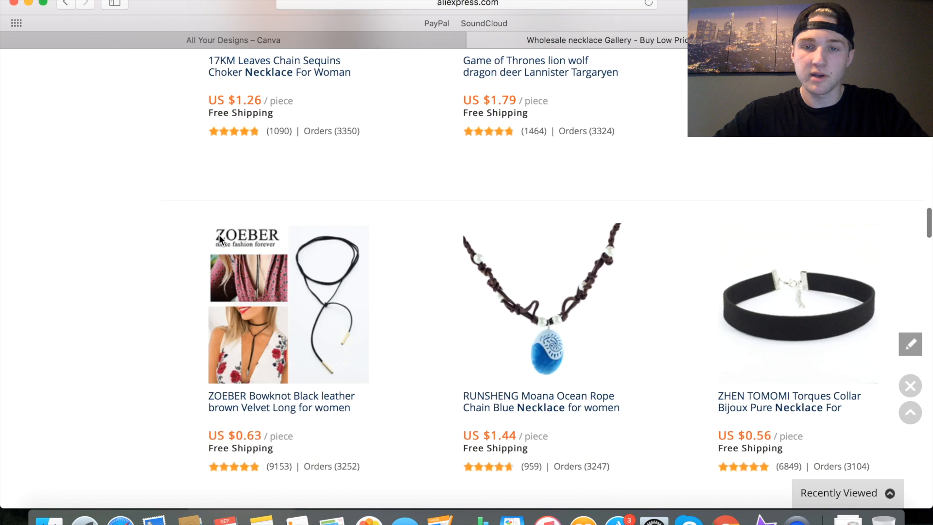
scroll(218, 236, down, 1)
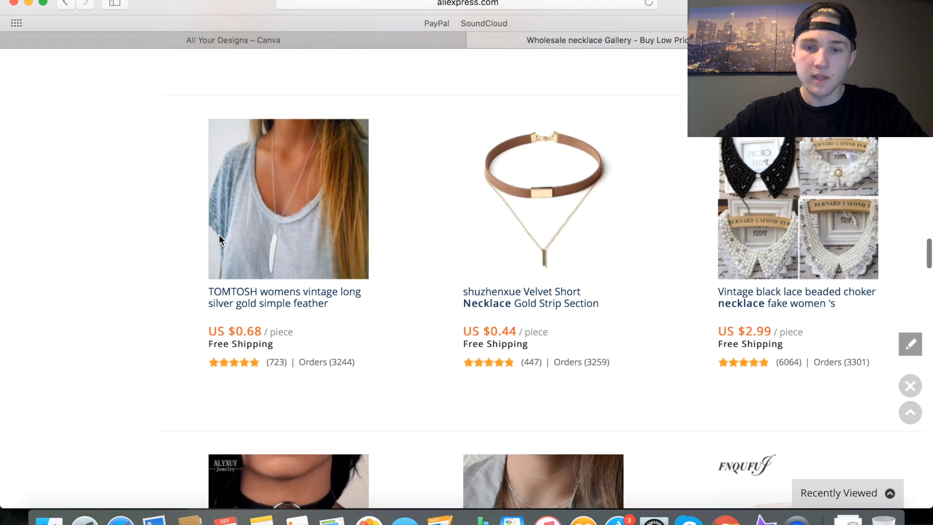
scroll(218, 235, down, 5)
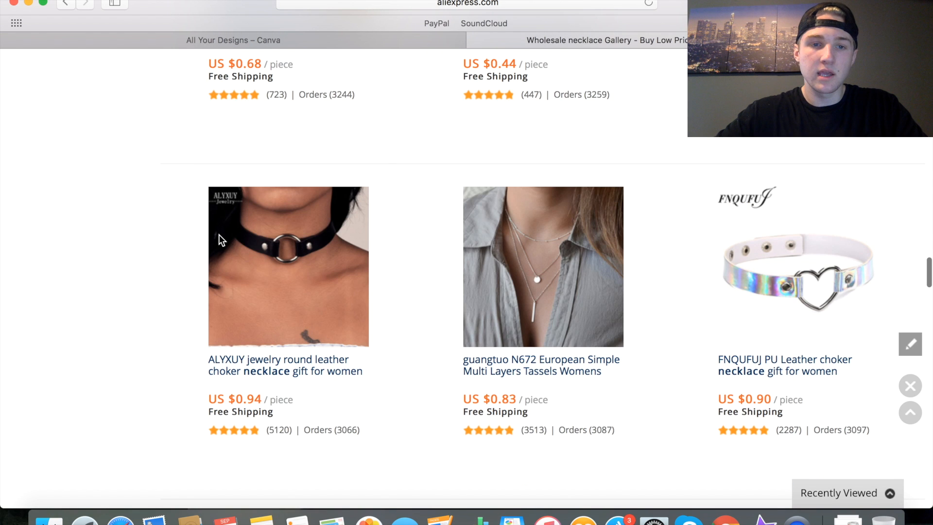
scroll(134, 264, down, 5)
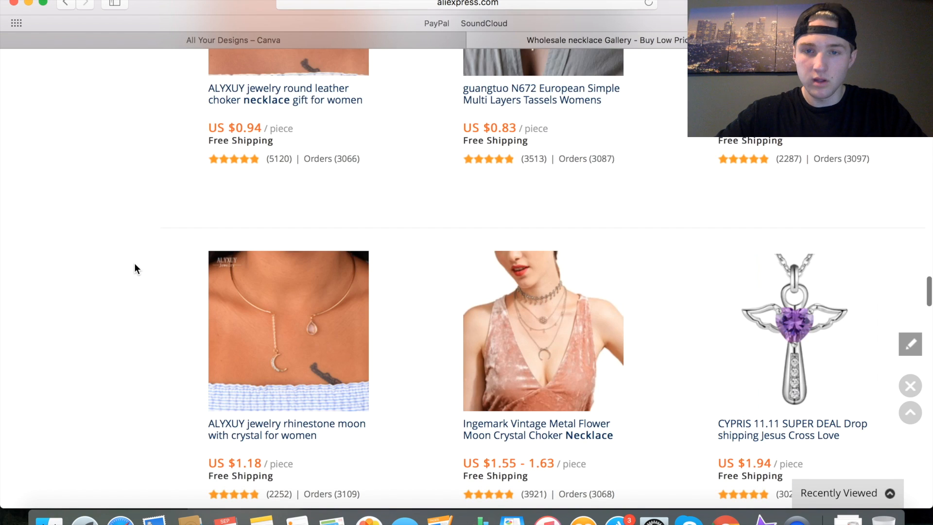
scroll(134, 263, down, 3)
scroll(135, 264, down, 4)
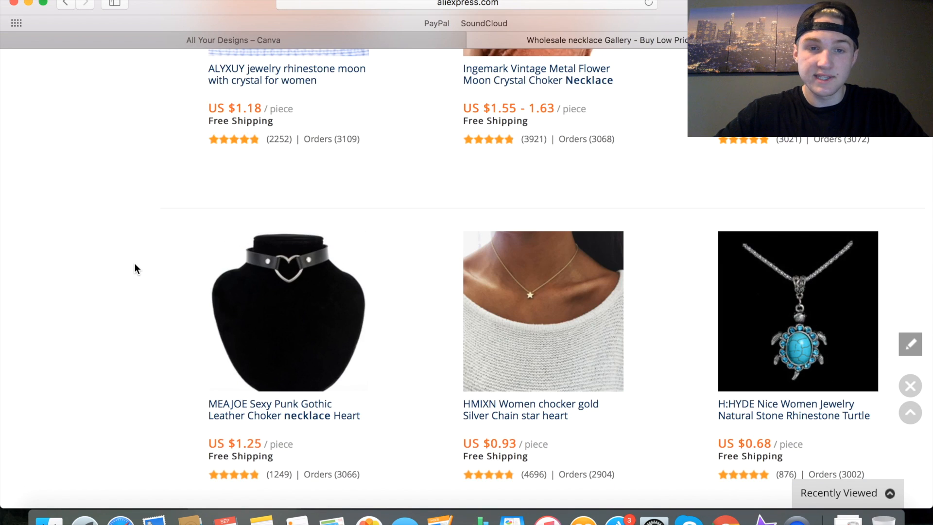
scroll(134, 263, down, 15)
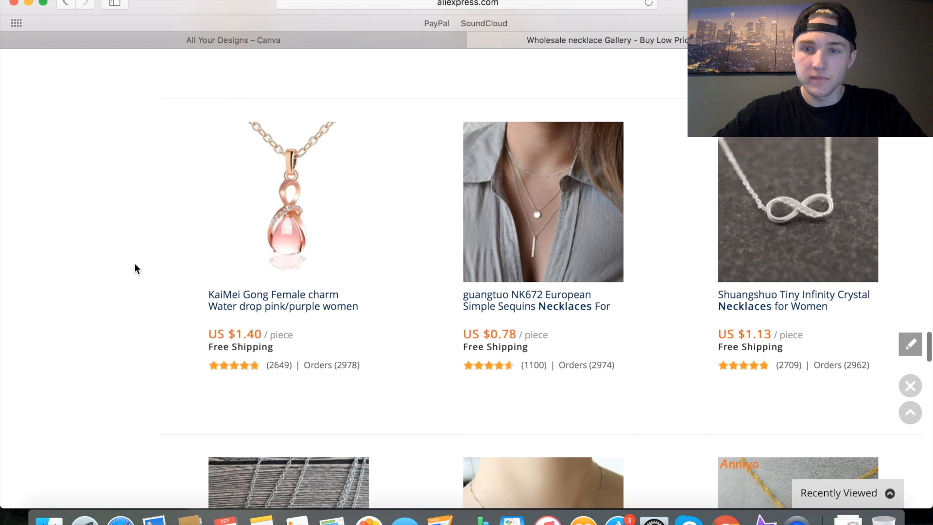
scroll(134, 263, up, 4)
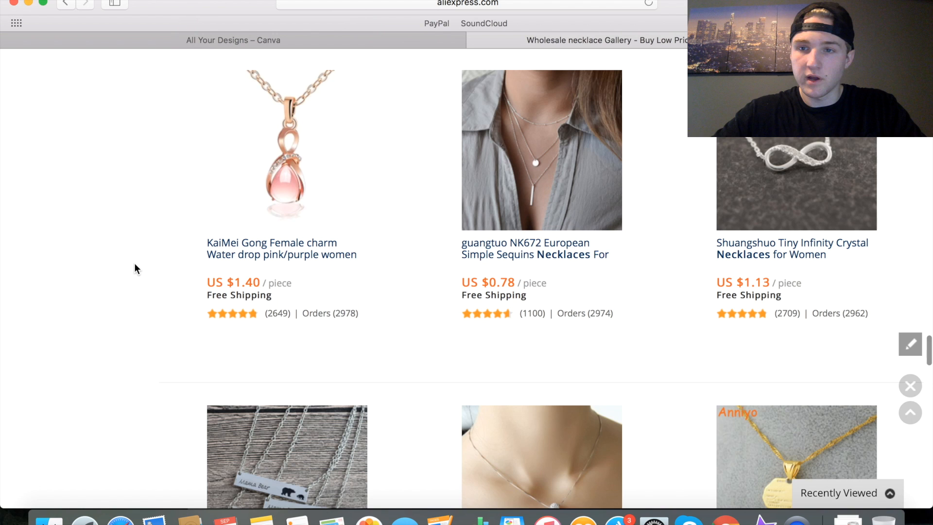
Open the Shuangshuo Tiny Infinity Crystal necklace listing and examine the product display photos in its details
click(829, 140)
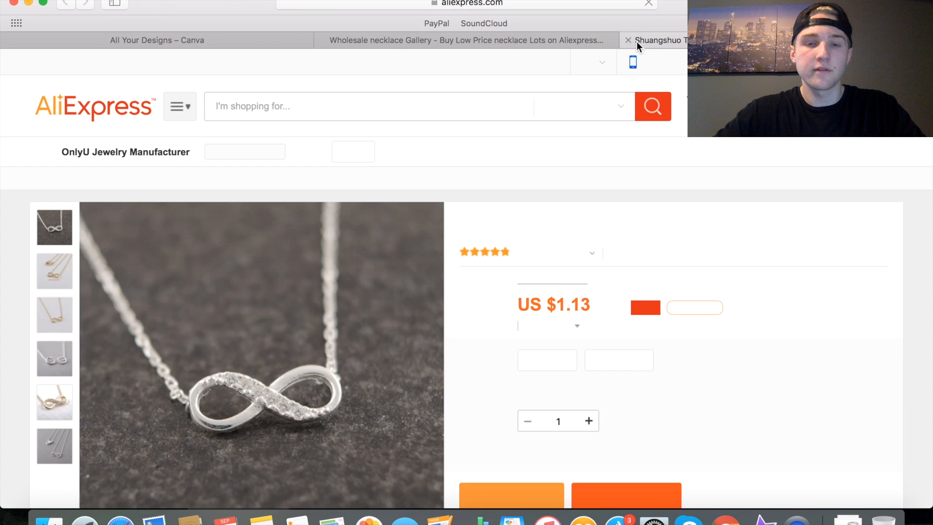
scroll(550, 304, down, 3)
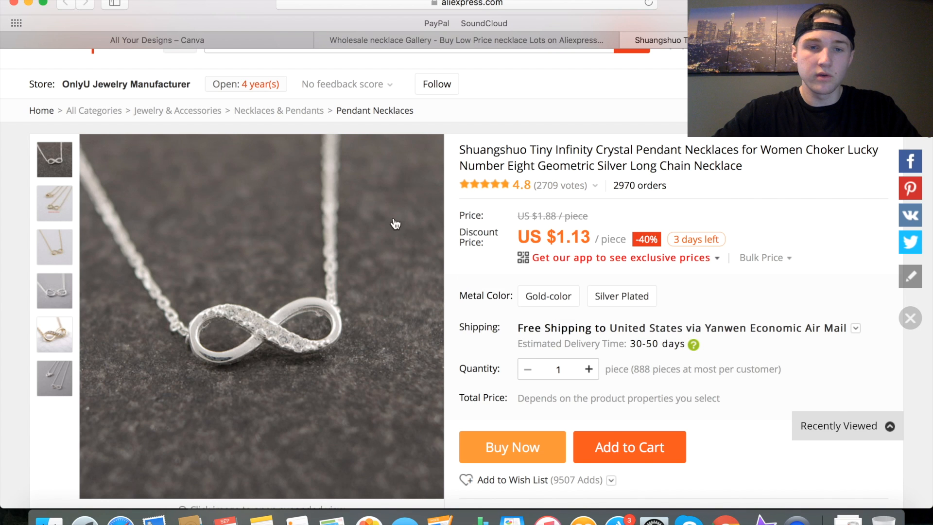
scroll(818, 226, down, 15)
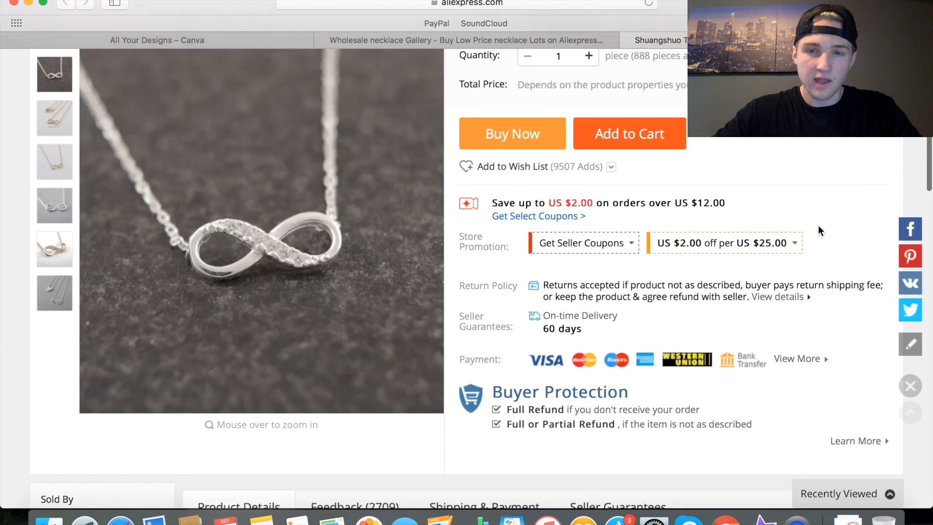
scroll(818, 228, down, 20)
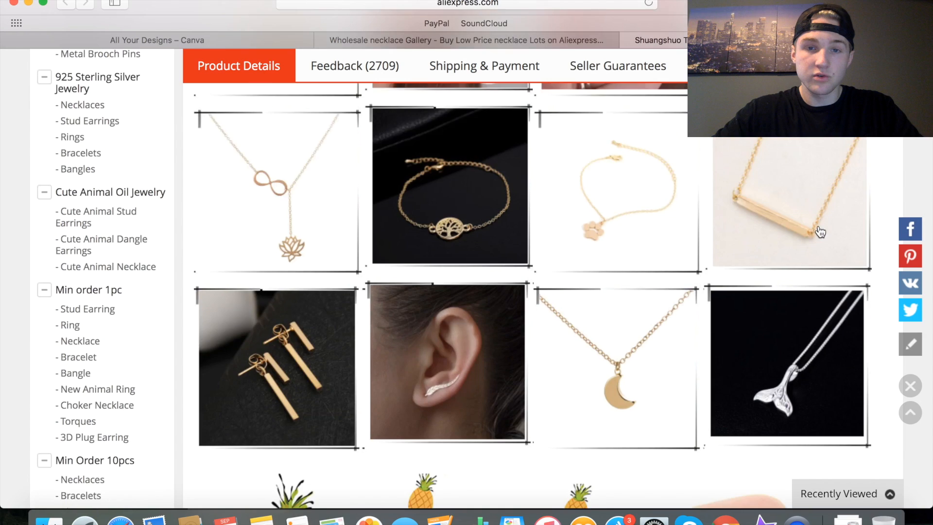
scroll(820, 231, down, 20)
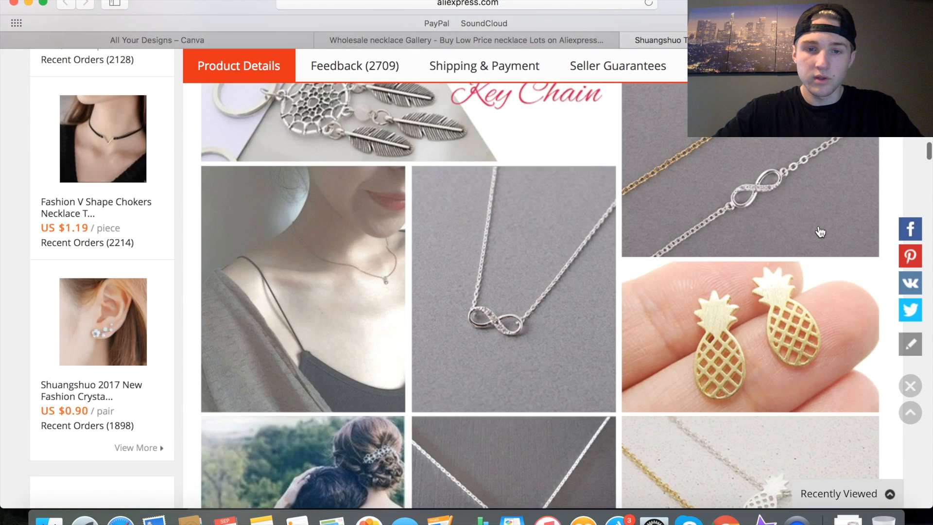
scroll(820, 232, down, 15)
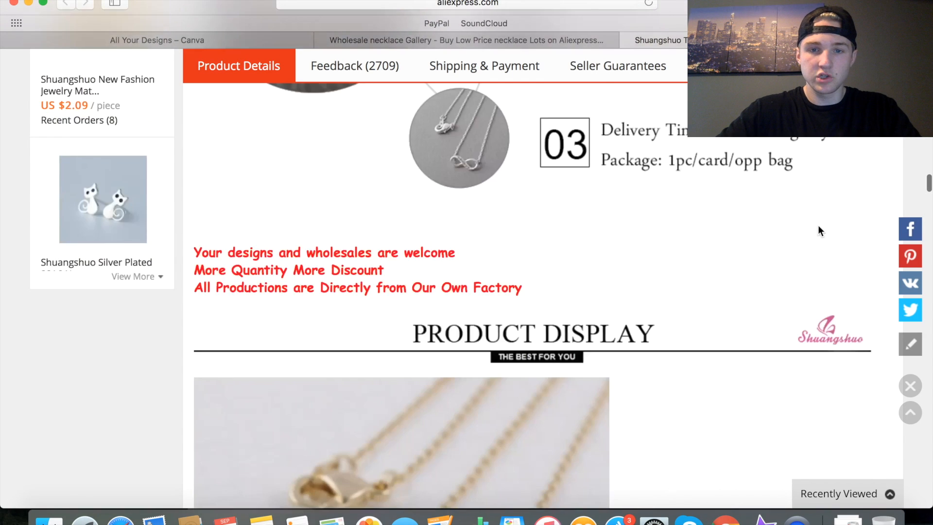
scroll(818, 226, down, 15)
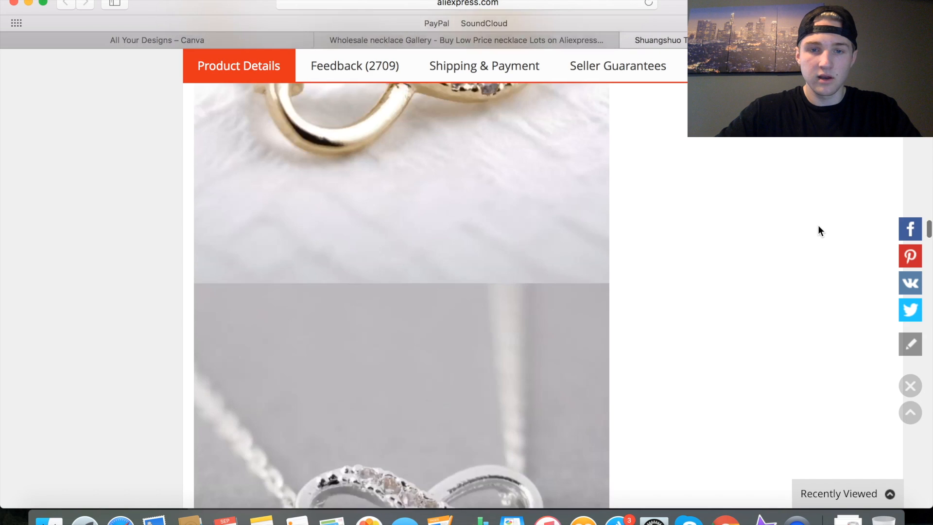
key(super+minus)
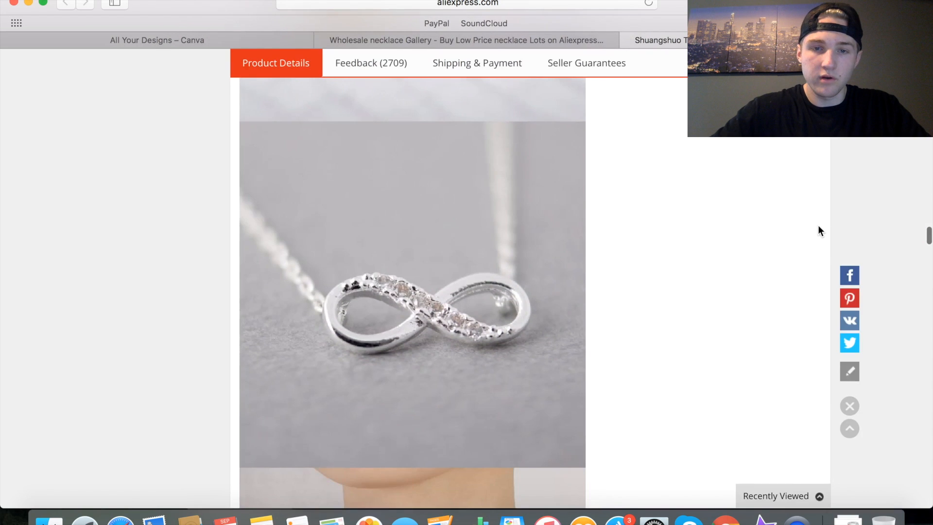
Capture a screenshot of just the square close-up photo of the silver infinity pendant on grey
key(super+shift+4)
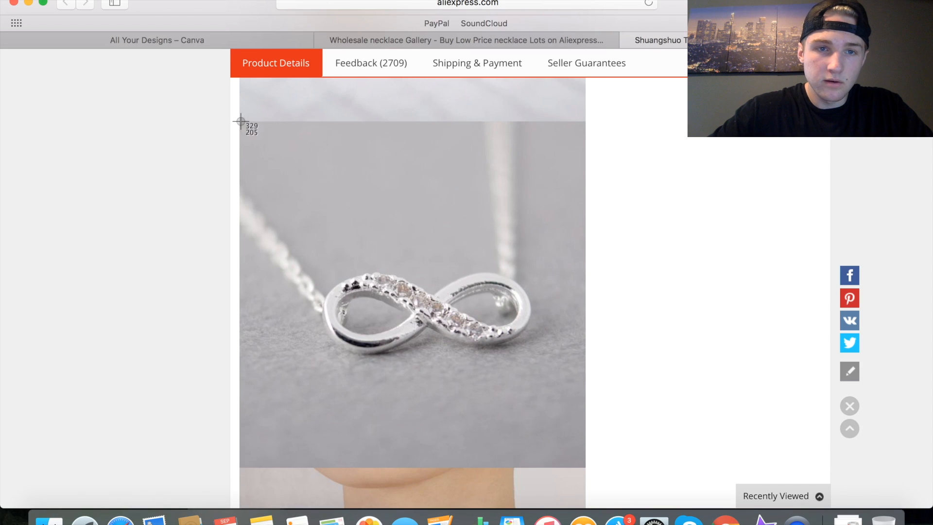
drag(240, 122, 585, 466)
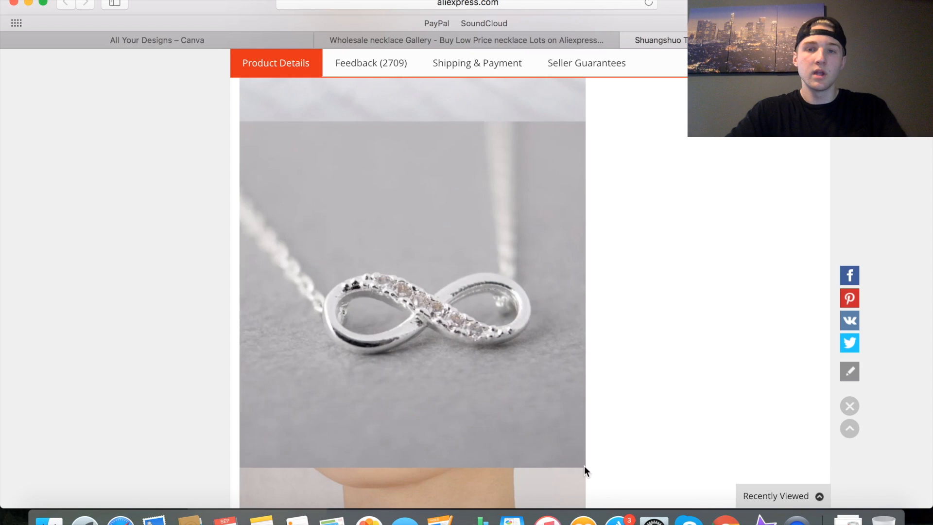
Switch to Canva and create a new blank Instagram Post design
click(153, 44)
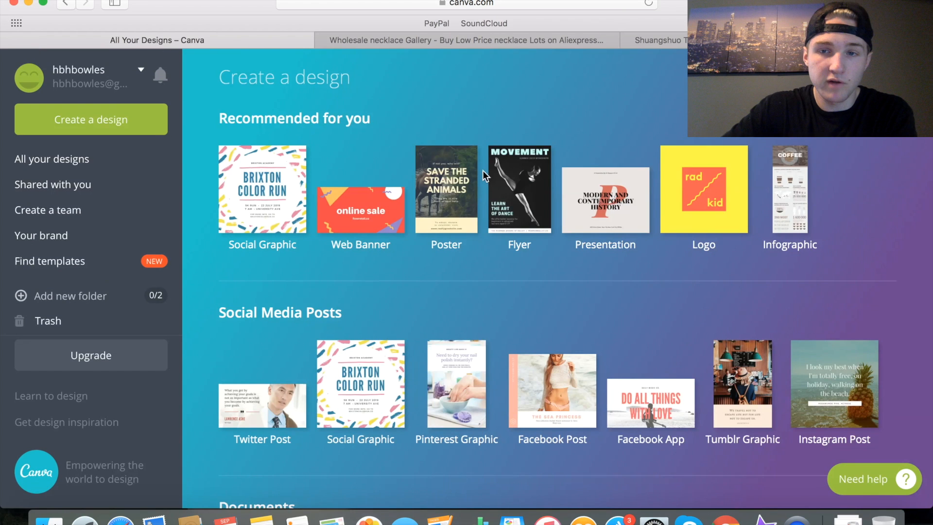
click(492, 2)
key(Escape)
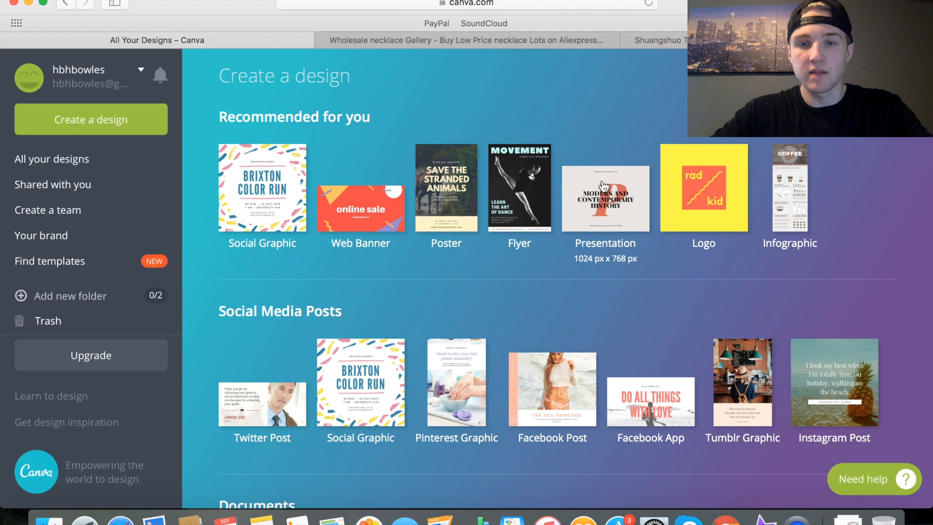
scroll(789, 218, down, 3)
click(876, 232)
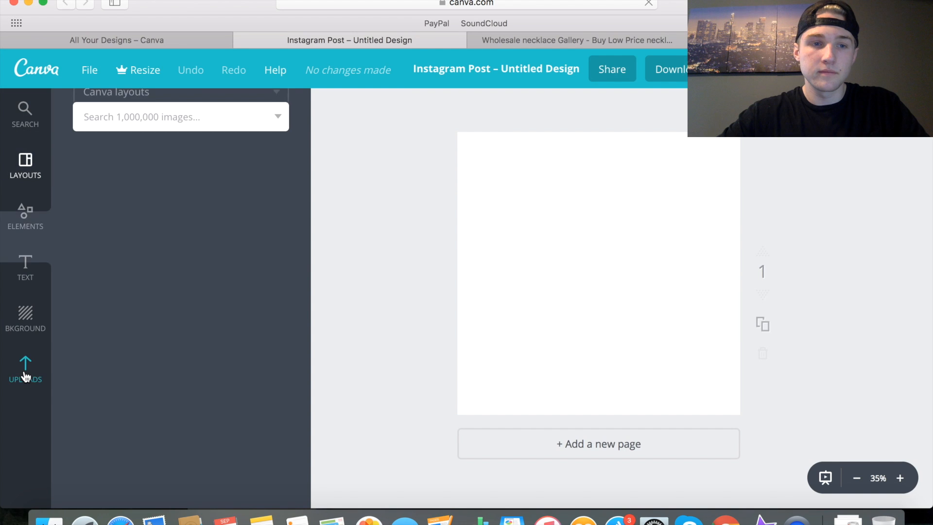
Place the uploaded infinity necklace photo on the blank page and enlarge it to about 1086 × 1086 so it fills the canvas
click(26, 373)
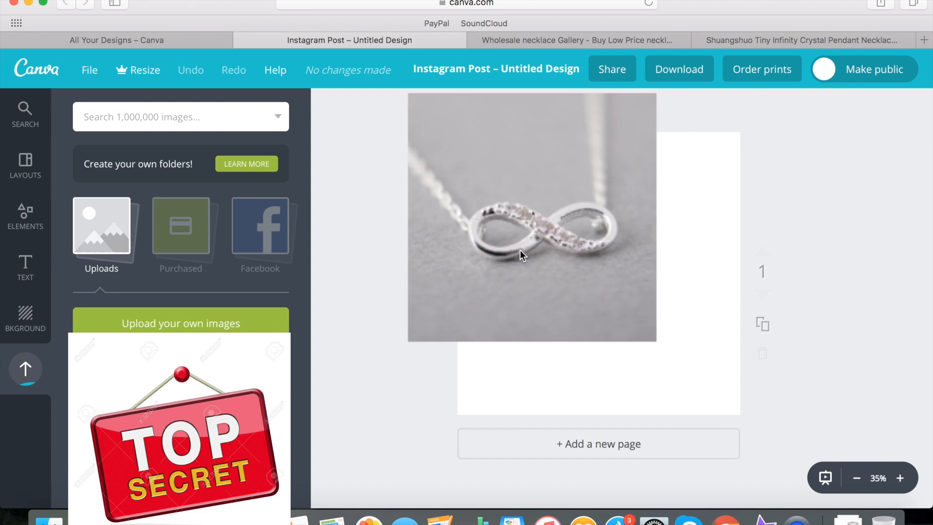
drag(520, 250, 570, 291)
click(632, 342)
drag(706, 379, 742, 417)
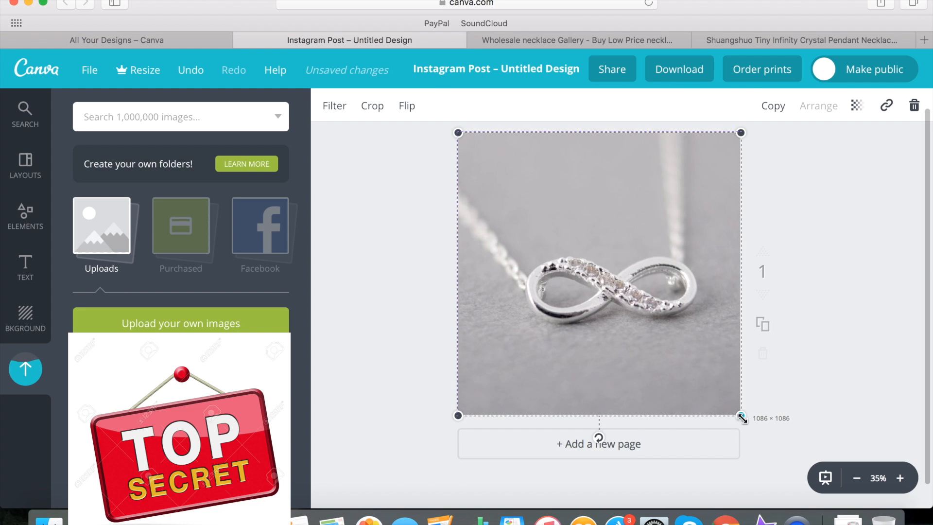
click(899, 275)
Add a subheading above the infinity pendant that reads "FREE Necklace"
click(29, 264)
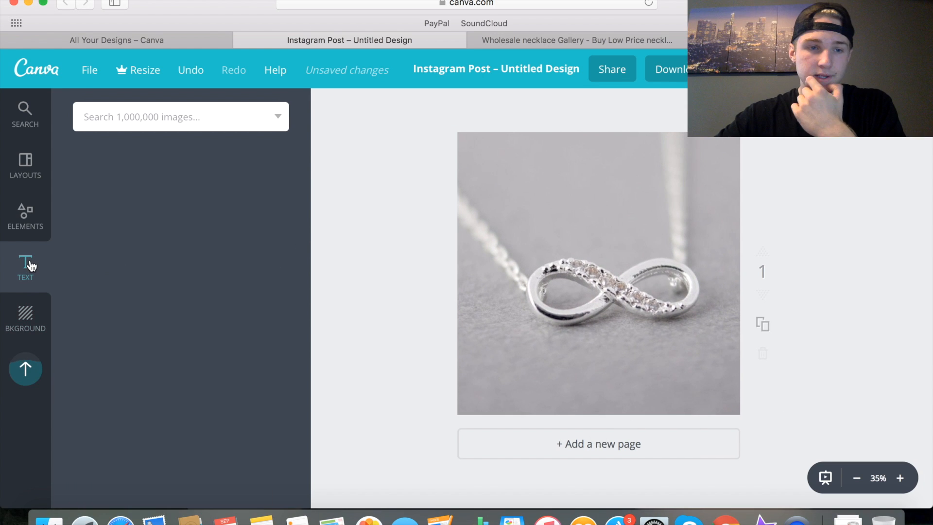
drag(182, 236, 659, 238)
double_click(612, 227)
double_click(612, 227)
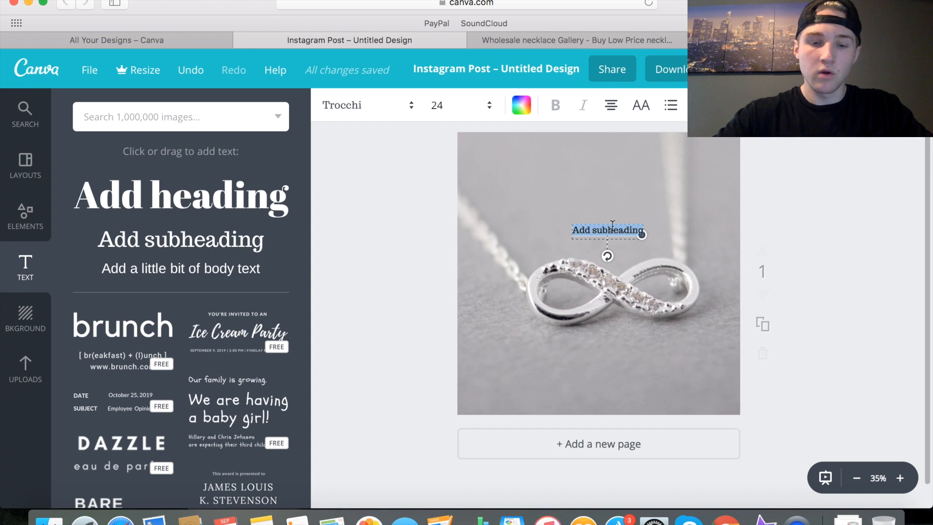
text(FREE N)
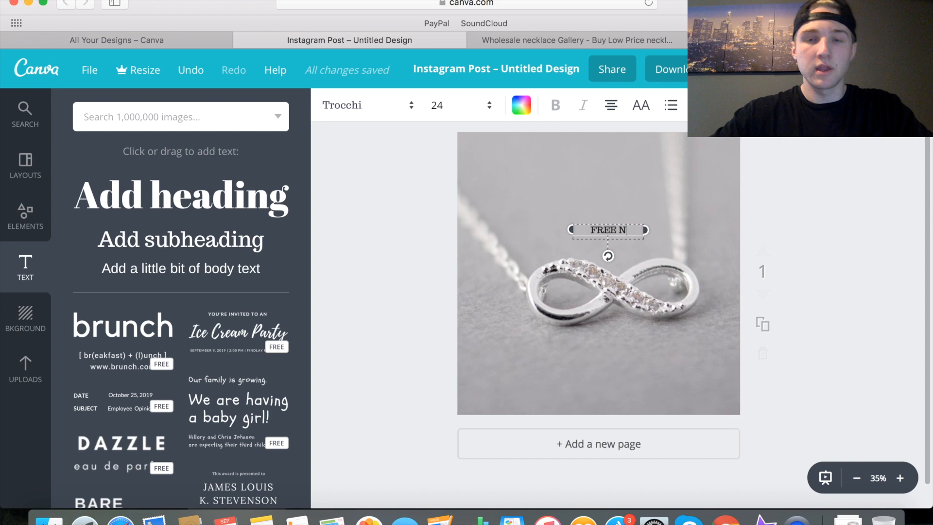
text(ecklace)
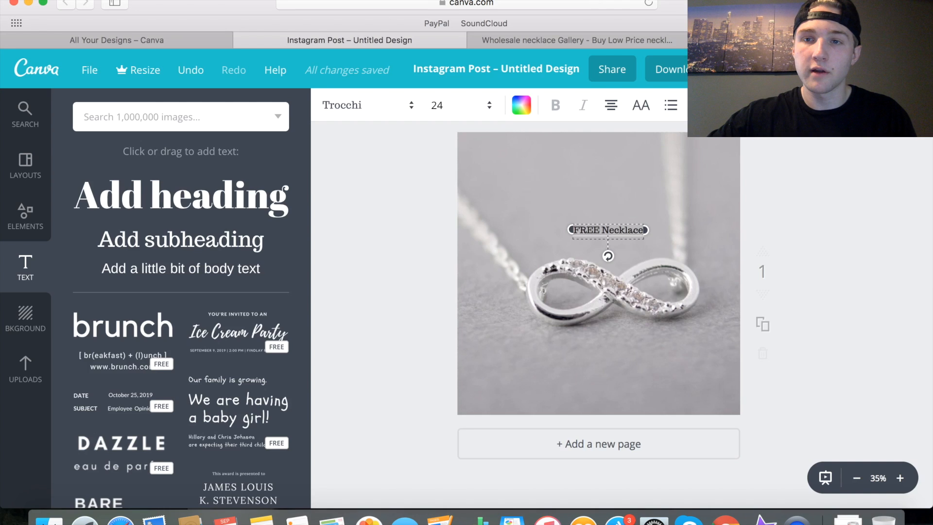
Check the product photo and pricing on the AliExpress necklace listing, and return to the Canva design
key(ctrl+Tab)
scroll(630, 124, up, 20)
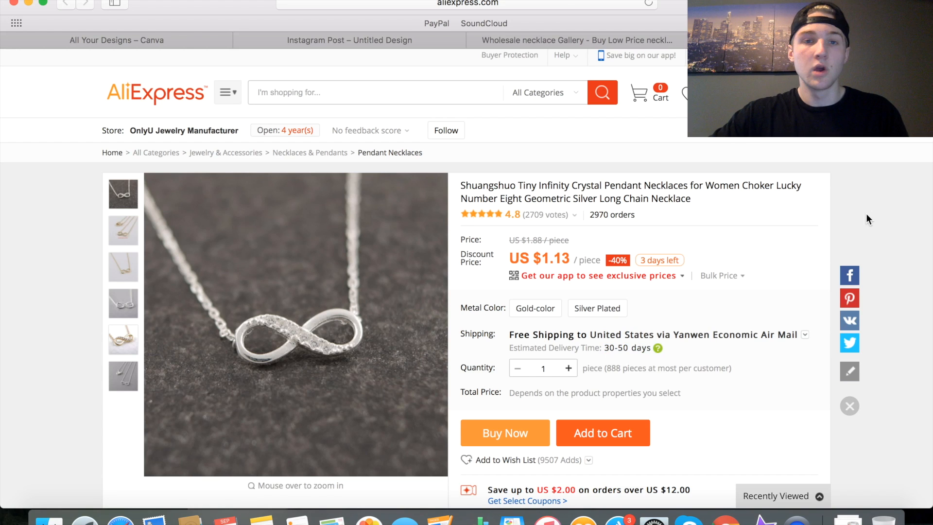
click(351, 40)
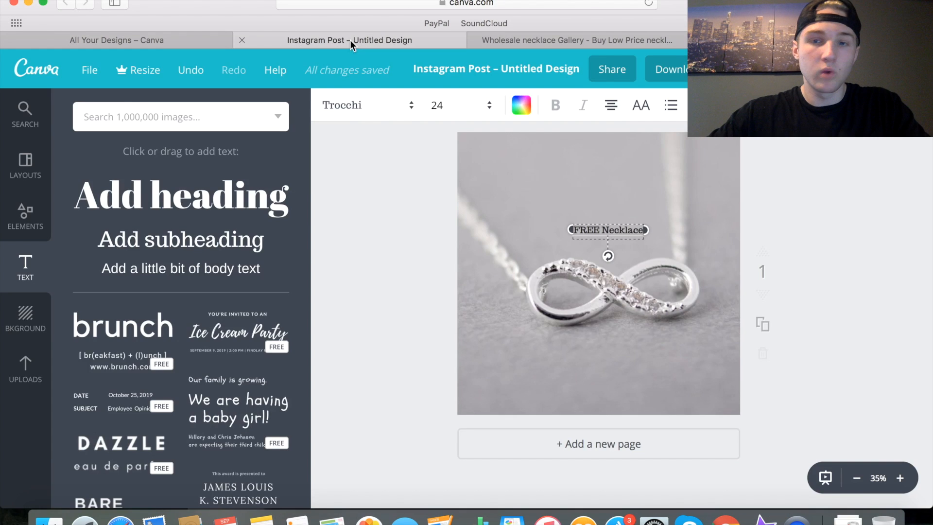
Try red, blue, green, pink and orange on the "FREE Necklace" text, and settle on red
click(520, 105)
click(527, 232)
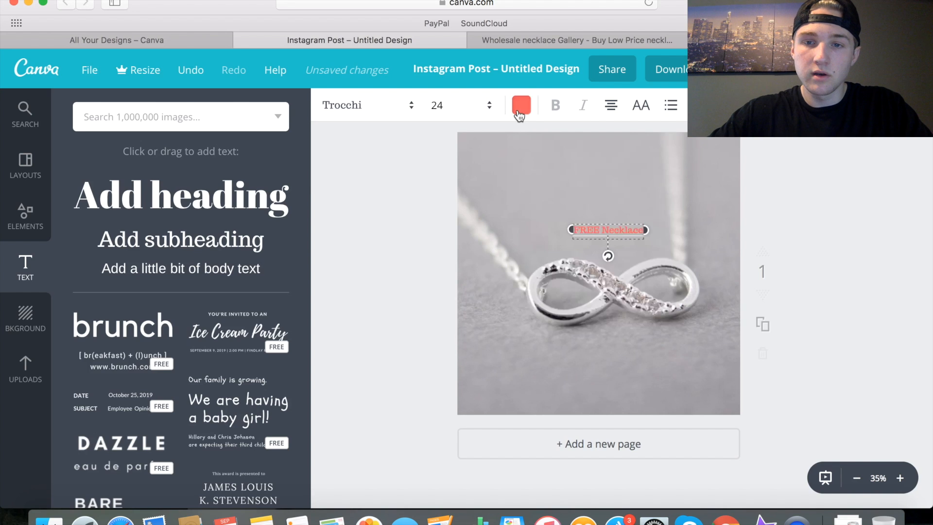
click(520, 107)
click(592, 264)
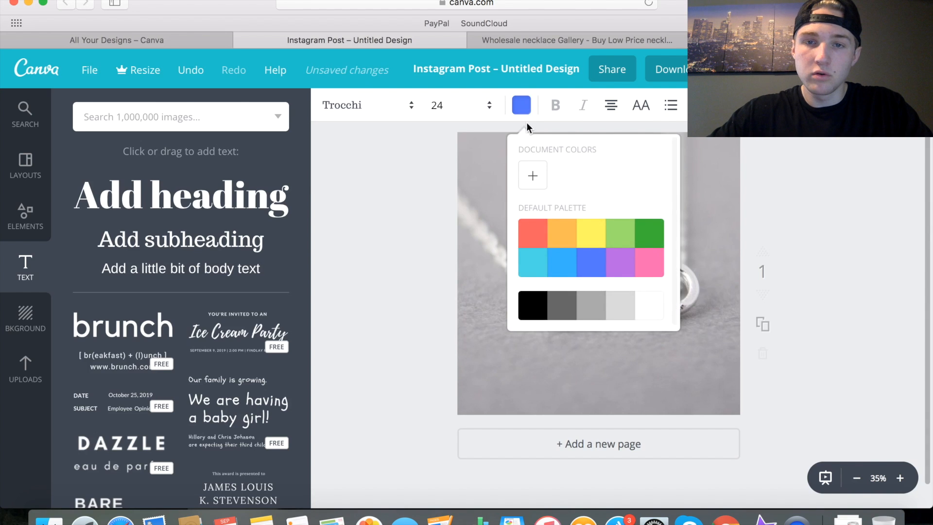
click(523, 111)
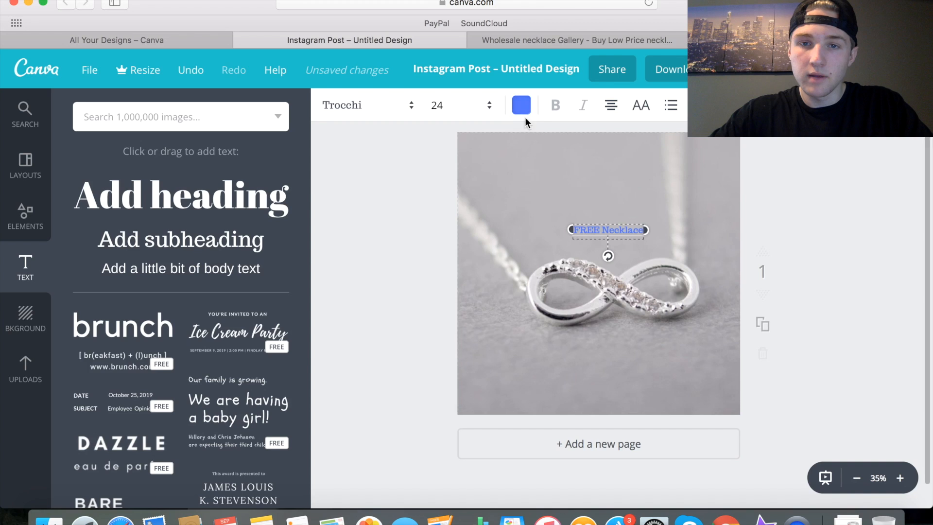
click(520, 104)
click(647, 232)
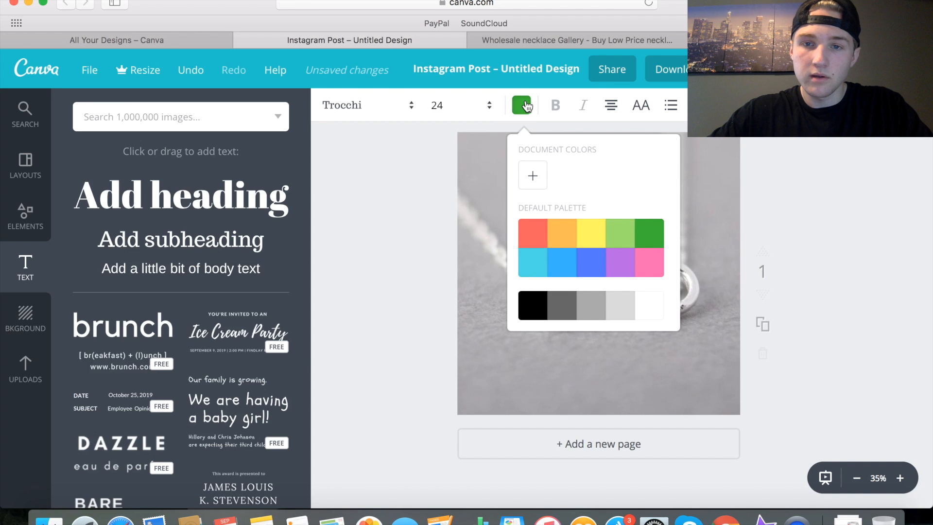
click(521, 106)
click(658, 270)
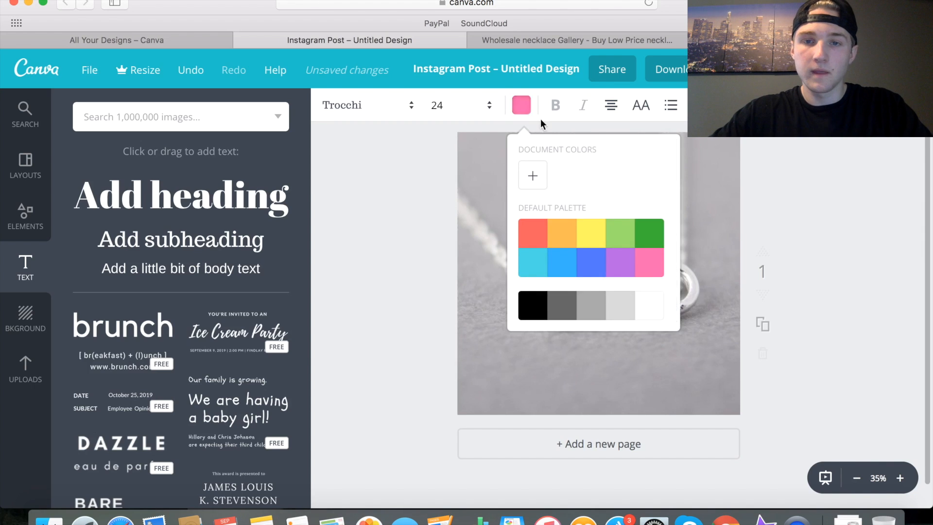
click(522, 107)
click(522, 106)
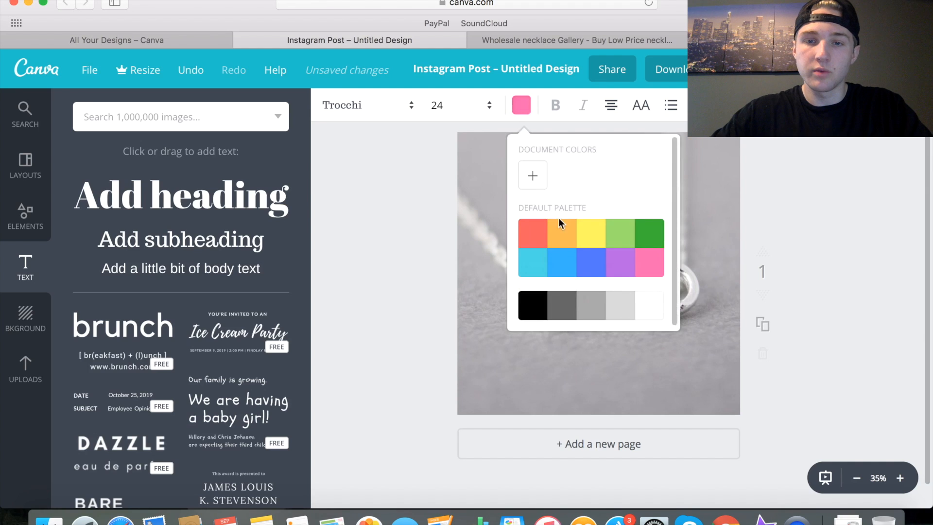
click(561, 232)
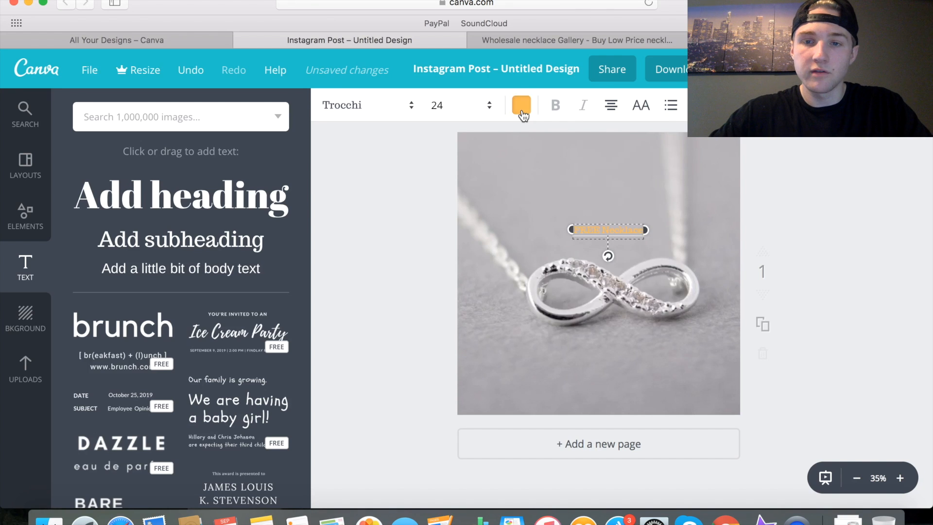
click(521, 114)
click(532, 235)
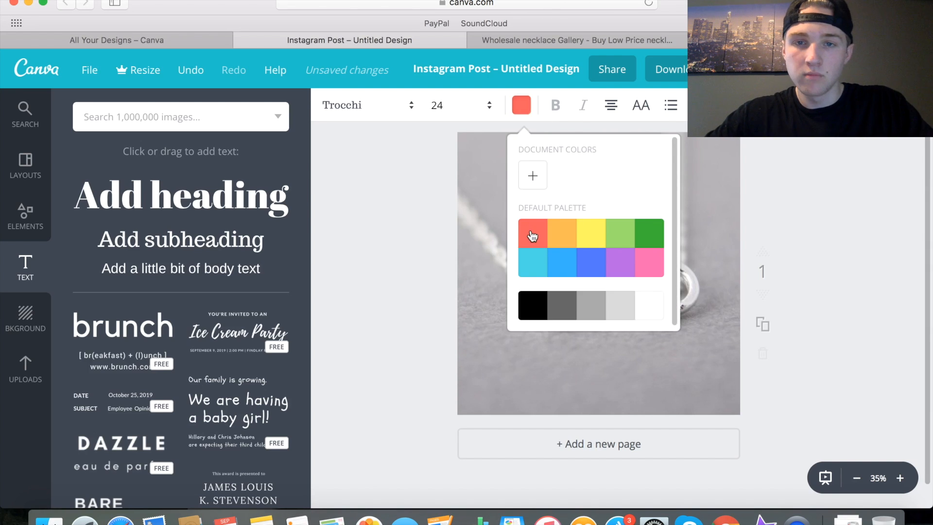
click(525, 111)
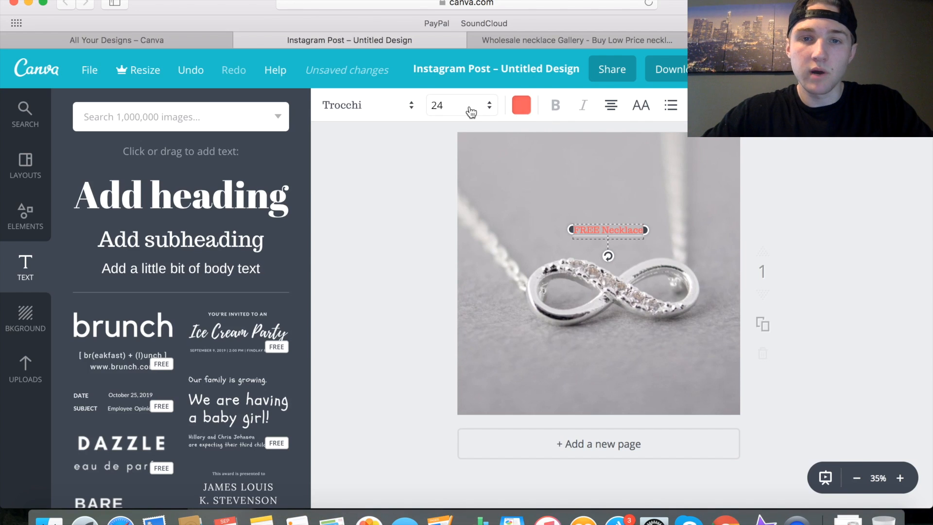
Set the "FREE Necklace" text size to 32 and move the text higher above the pendant, between the two chains
click(448, 110)
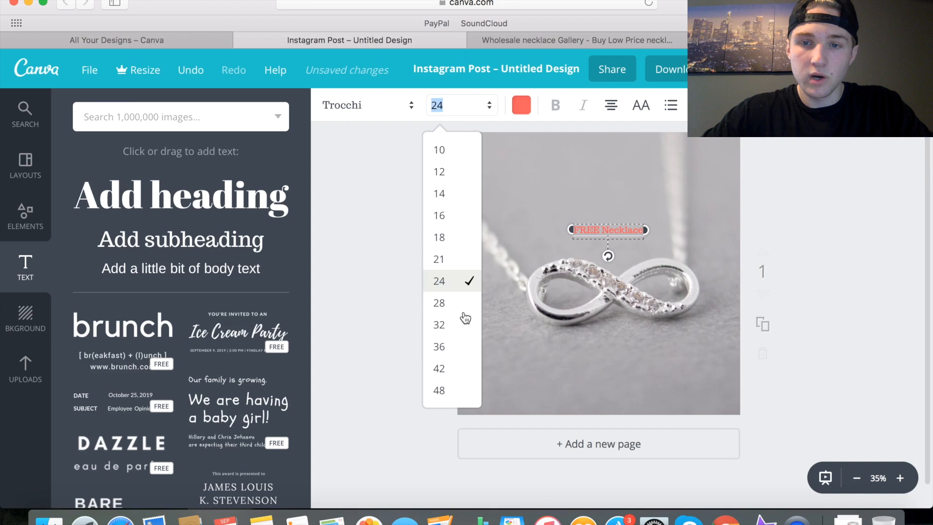
click(466, 325)
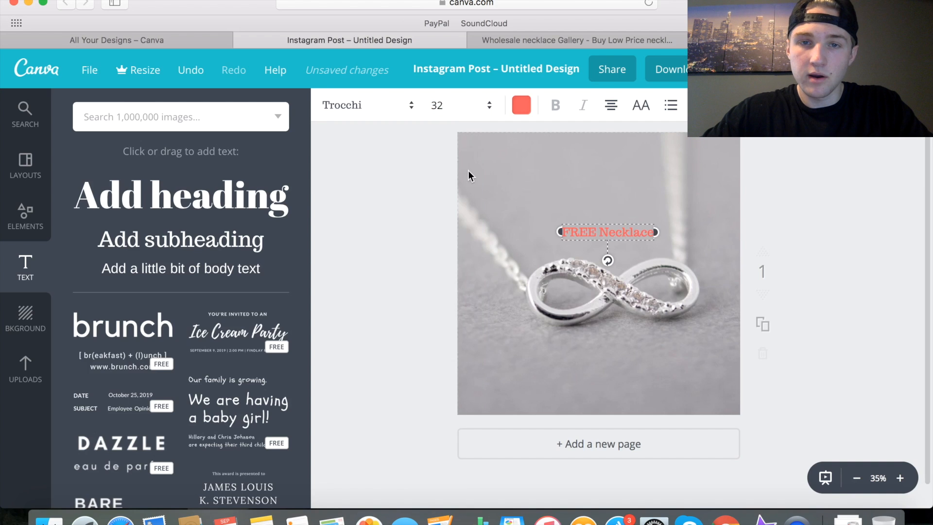
drag(617, 222, 592, 197)
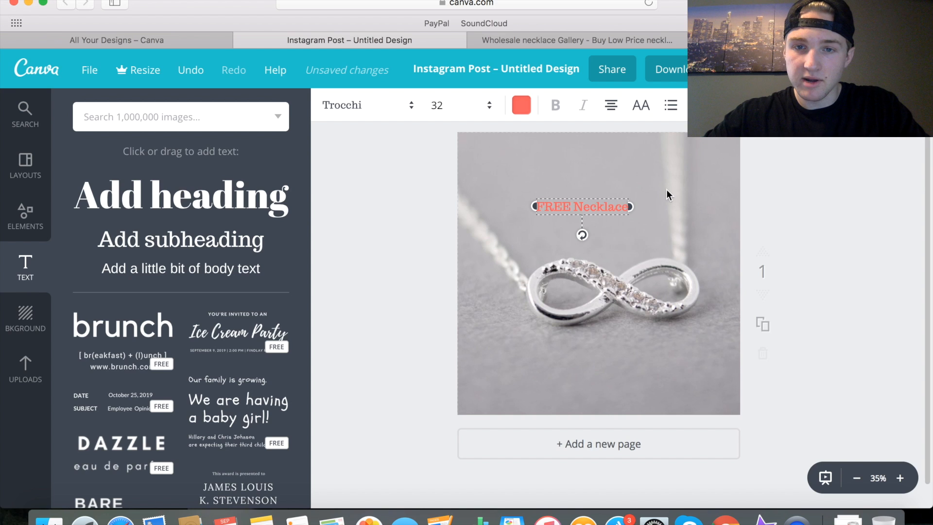
drag(591, 197, 588, 197)
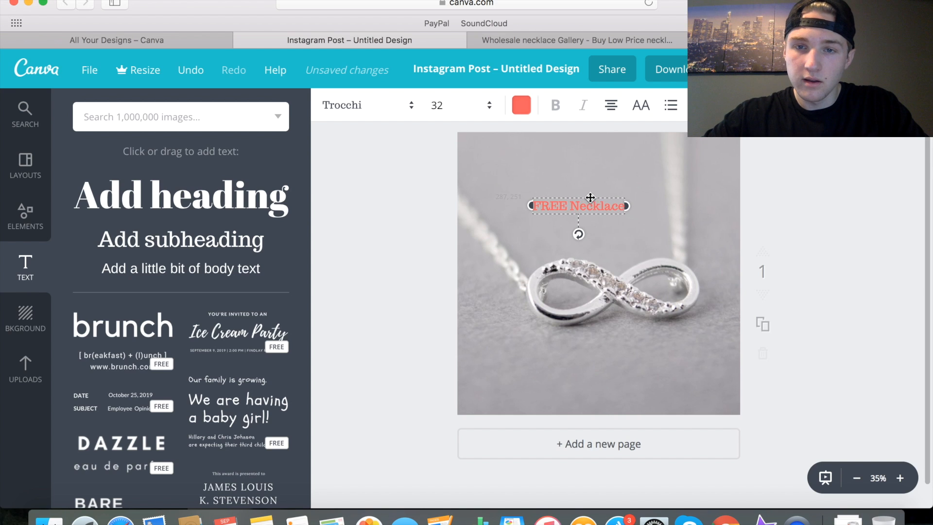
click(796, 148)
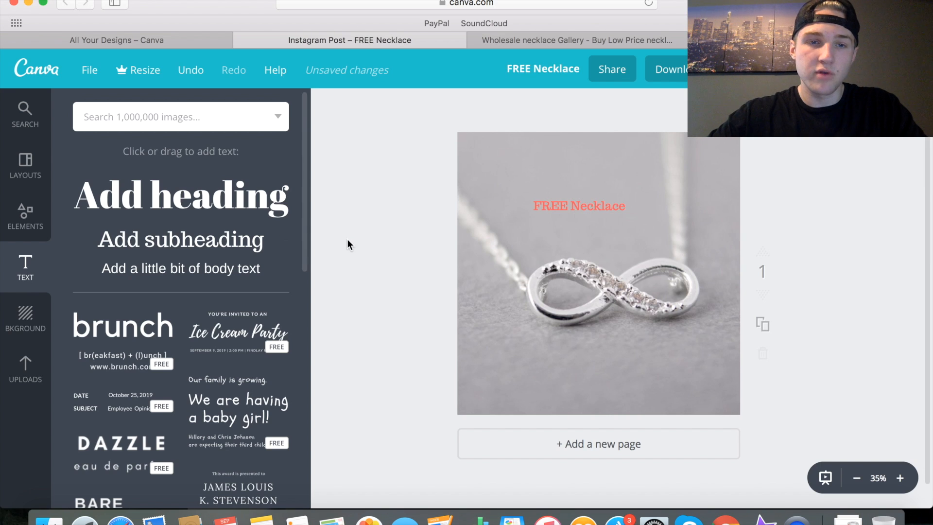
Add a second subheading reading "Today ONLY!" below "FREE Necklace" and colour it red
drag(188, 244, 639, 249)
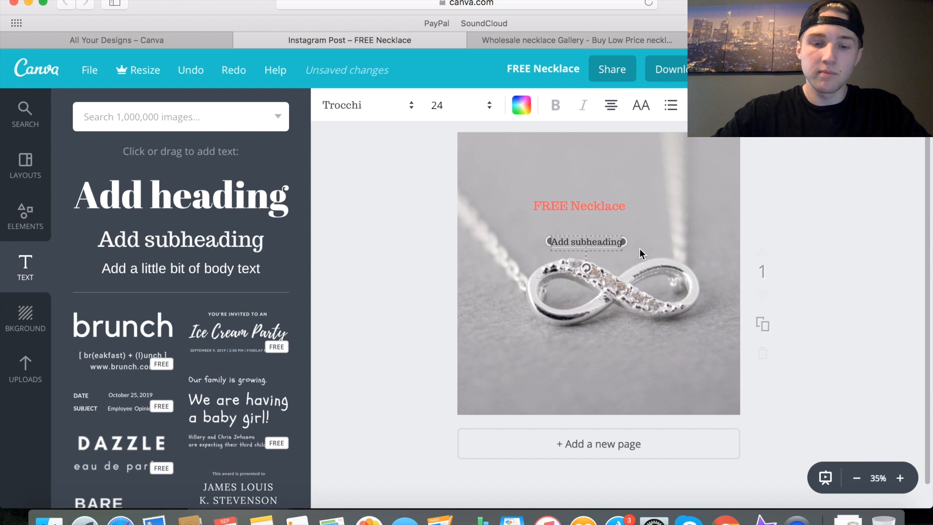
text(To)
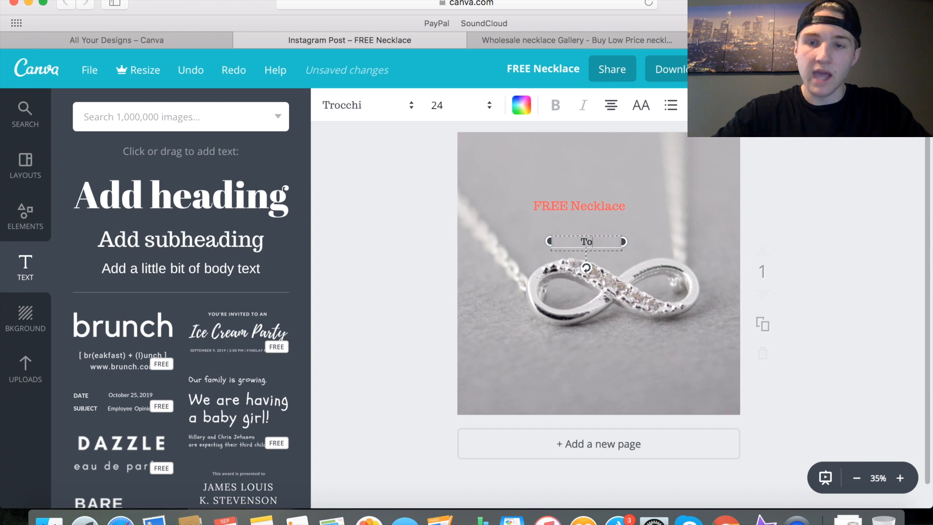
text(day ONLY!)
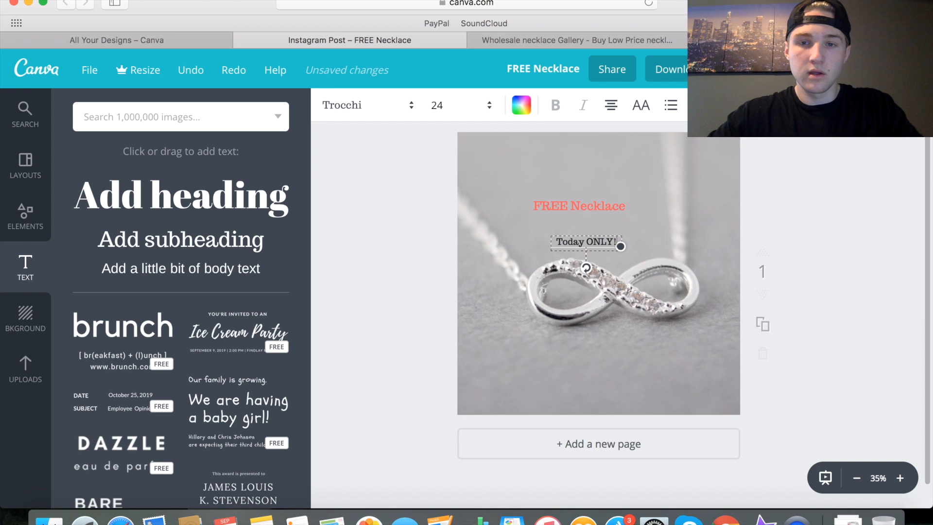
click(522, 107)
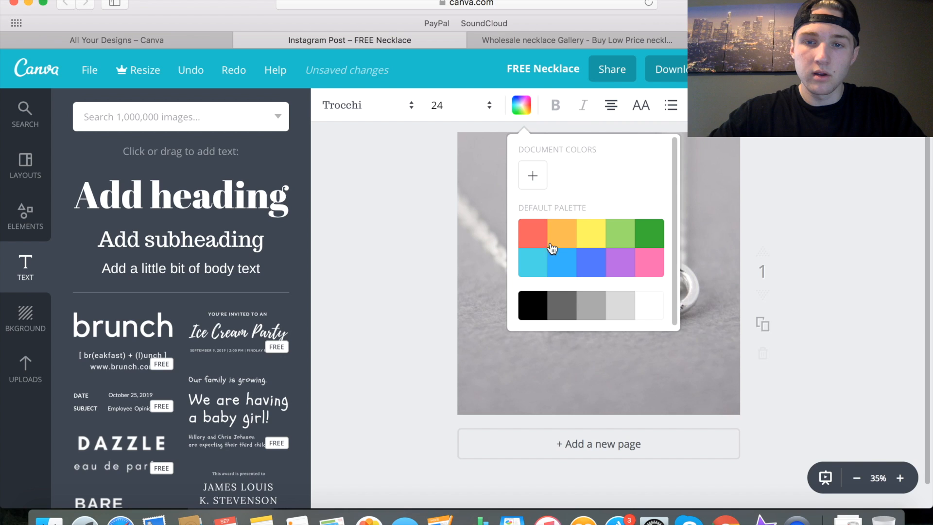
click(531, 242)
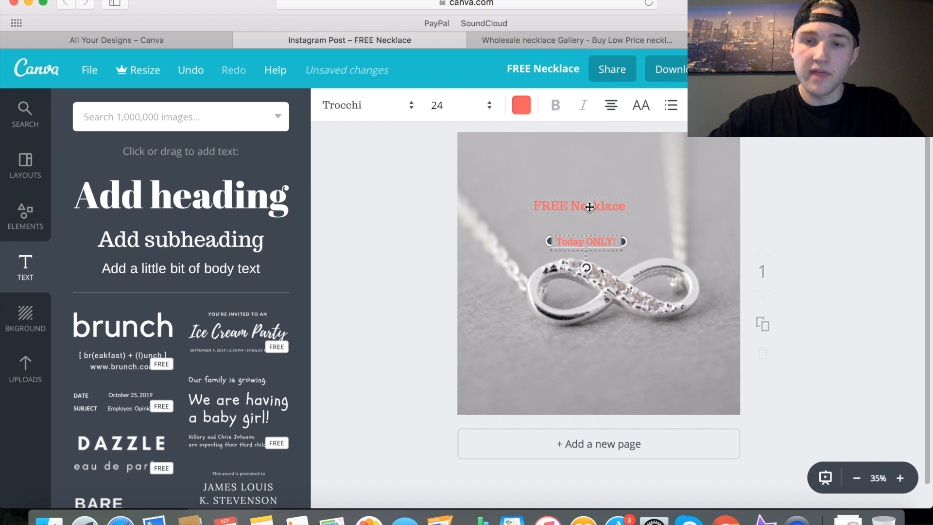
Change the colour of the "FREE Necklace" text to white
click(605, 206)
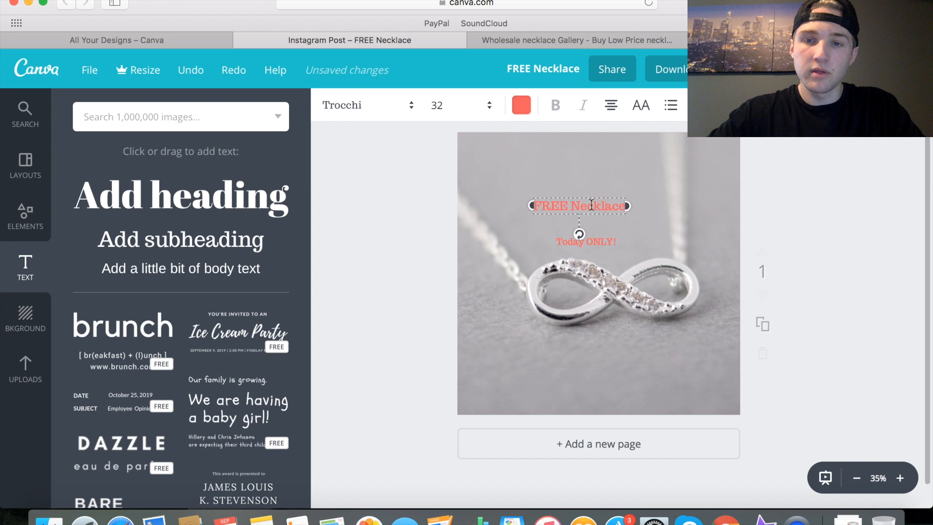
click(521, 105)
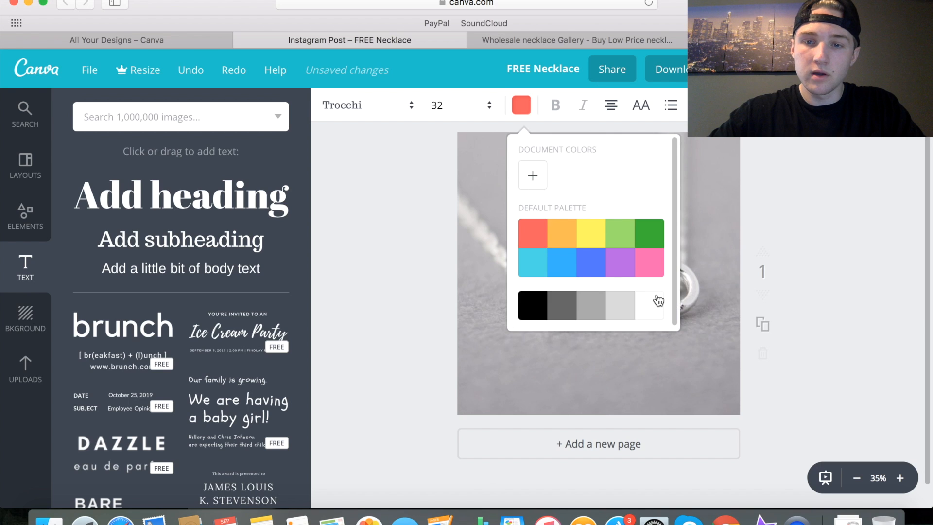
click(658, 302)
click(529, 114)
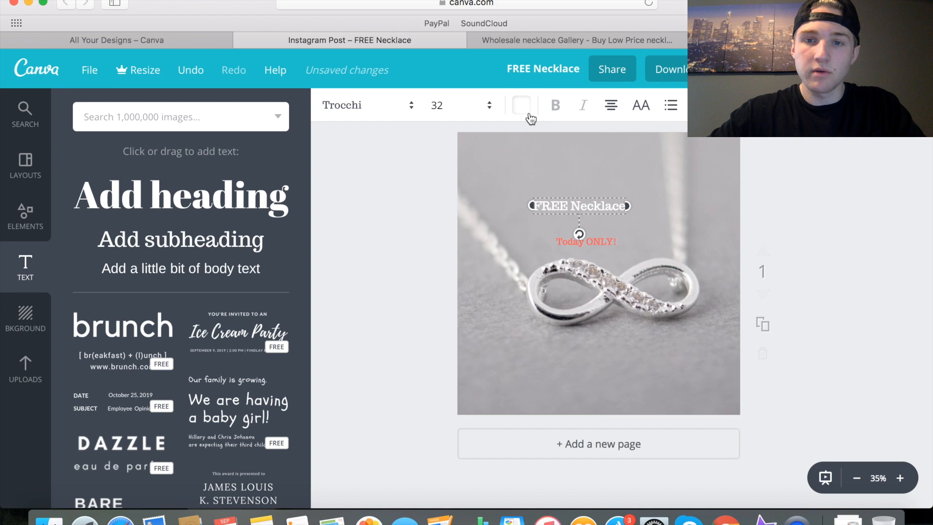
Add the thin line with small end markers directly beneath the "FREE Necklace" text and shorten it to slightly wider than the text
click(383, 261)
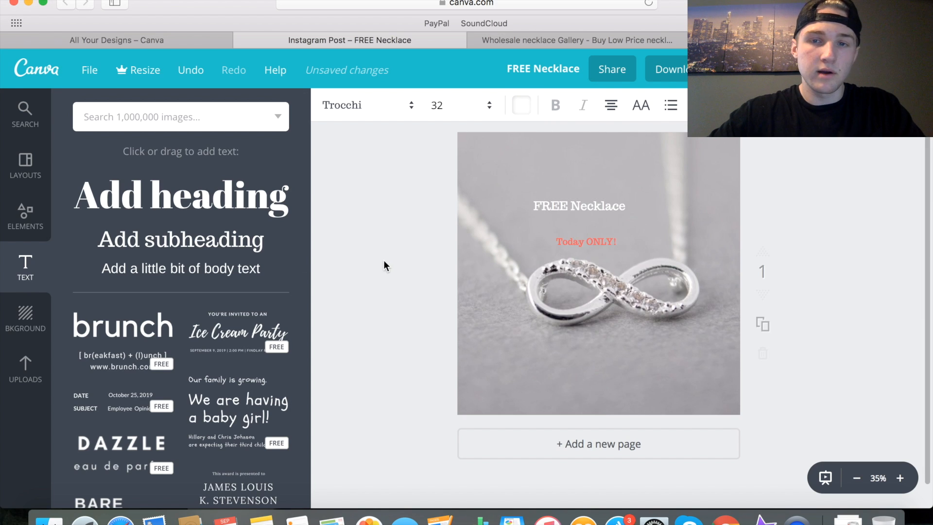
click(22, 223)
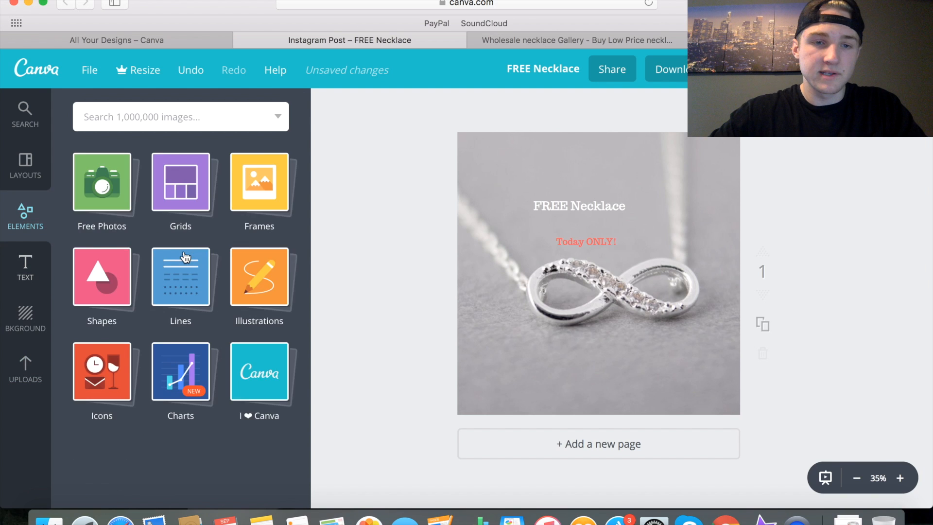
click(190, 272)
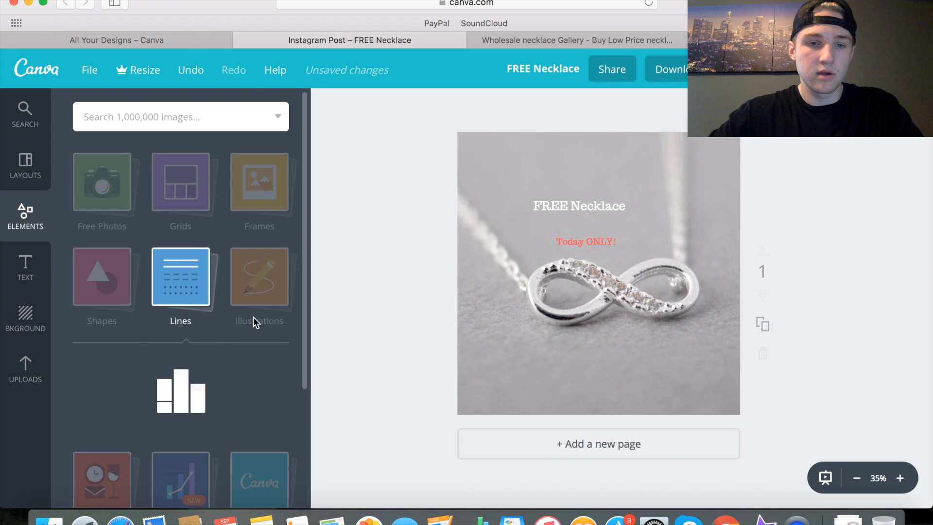
scroll(253, 317, down, 2)
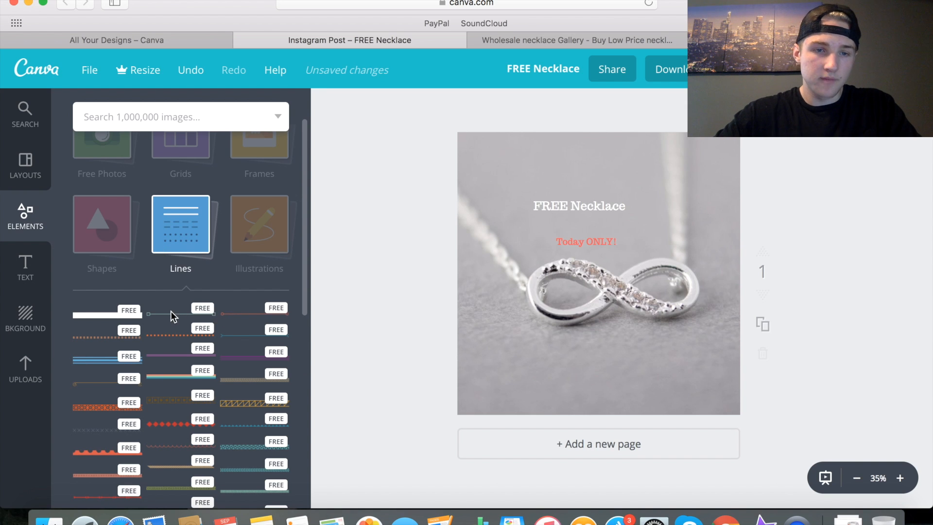
drag(175, 318, 571, 217)
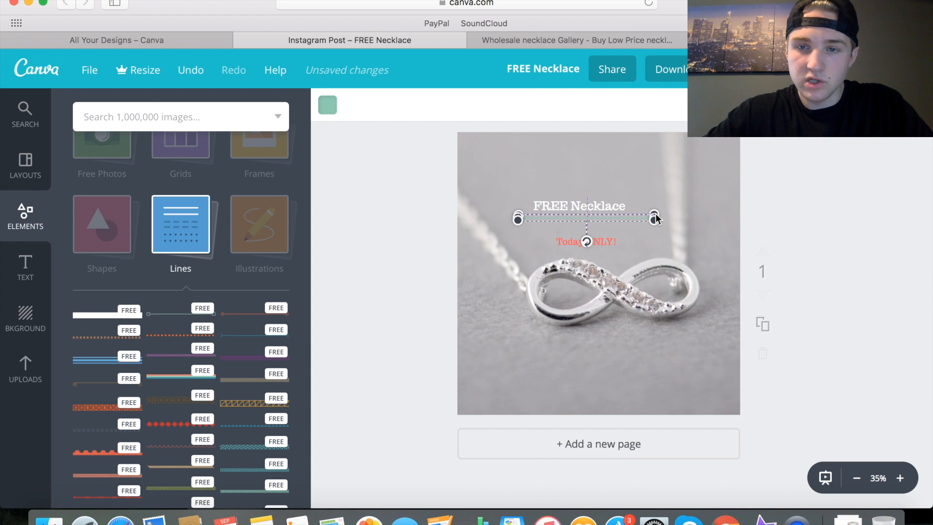
drag(651, 216, 612, 213)
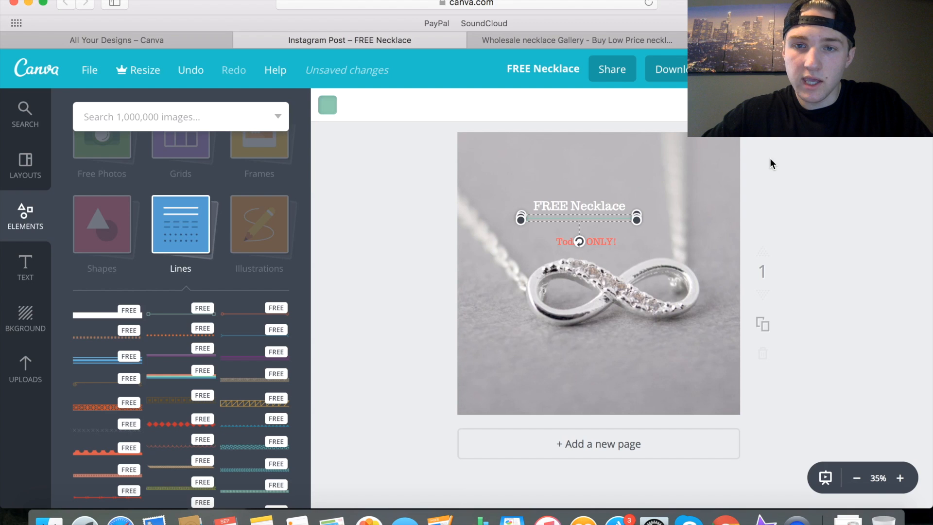
click(842, 225)
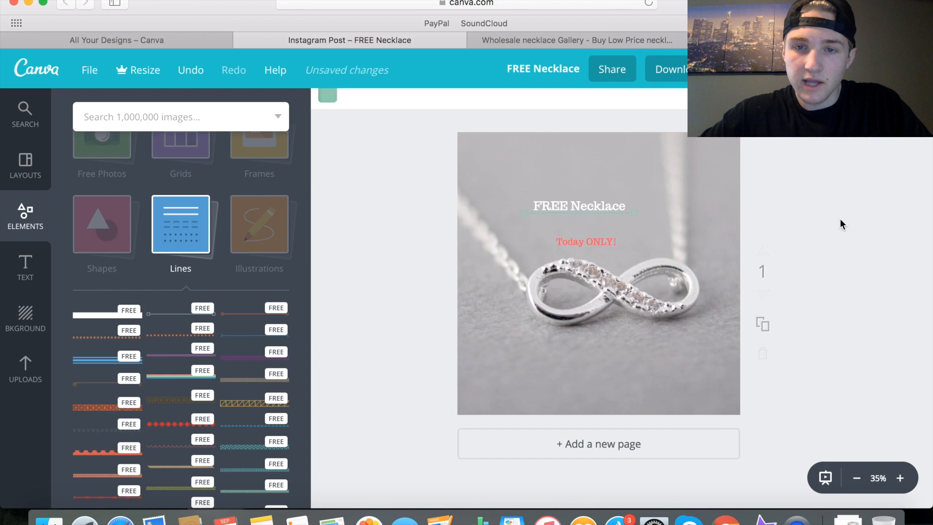
Move the "Today ONLY!" text up to sit centred just below the line, with its size set to 28
click(595, 234)
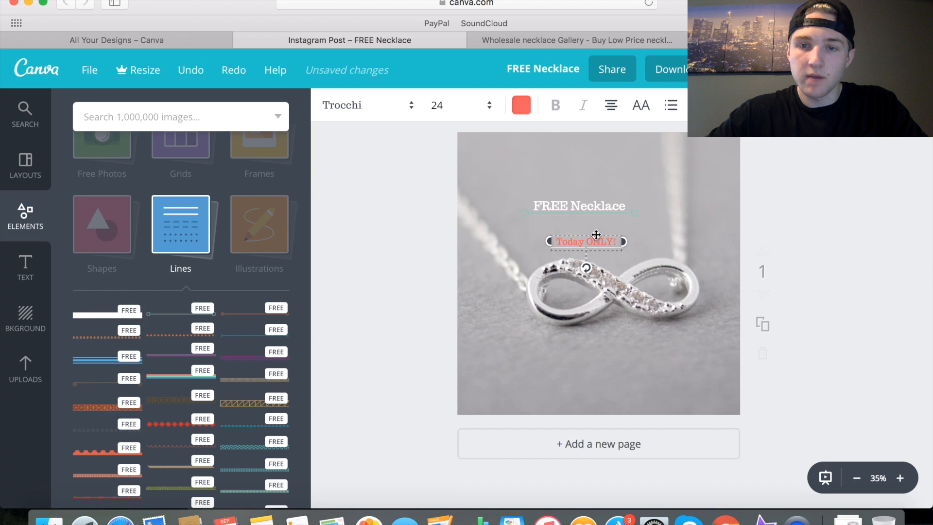
drag(596, 226, 596, 203)
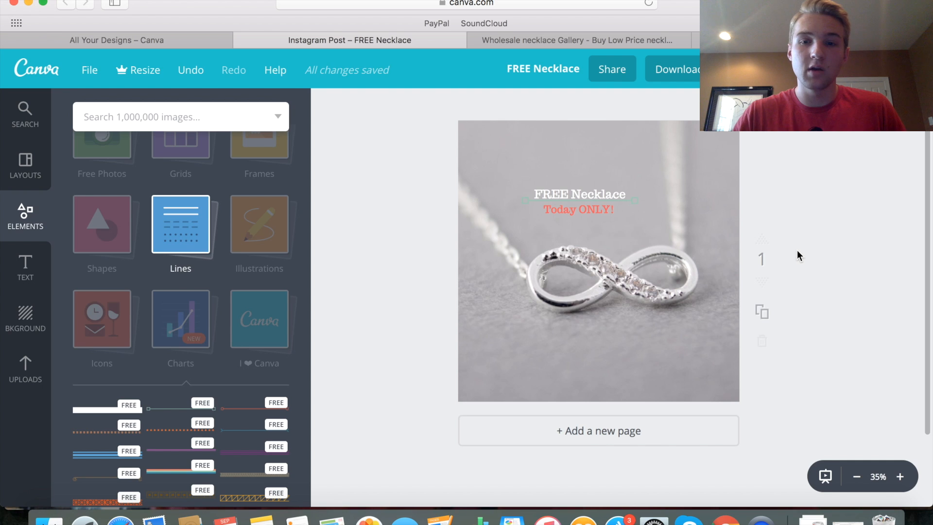
click(607, 217)
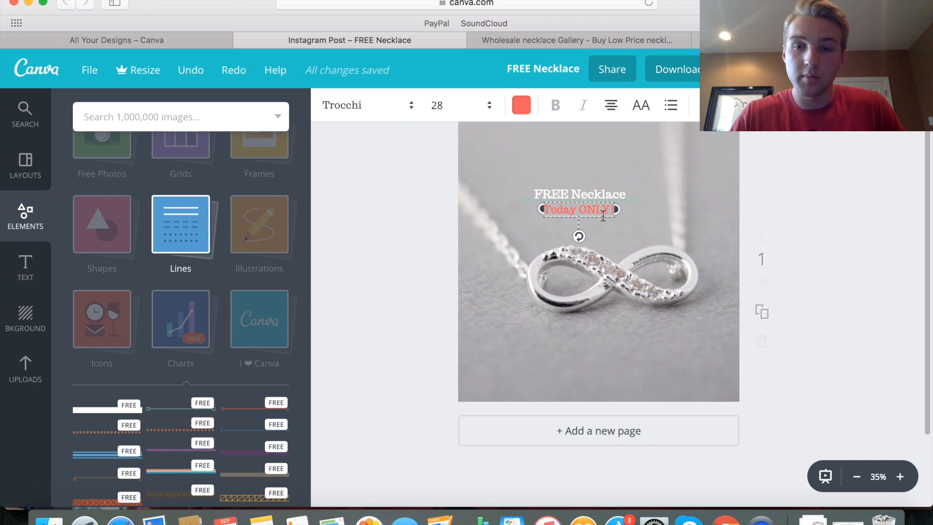
key(Up)
key(Up)
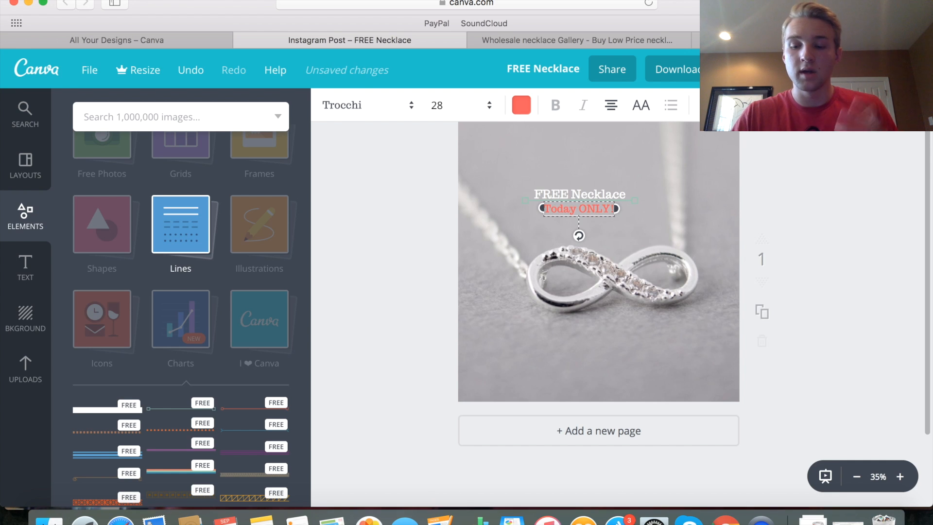
click(896, 223)
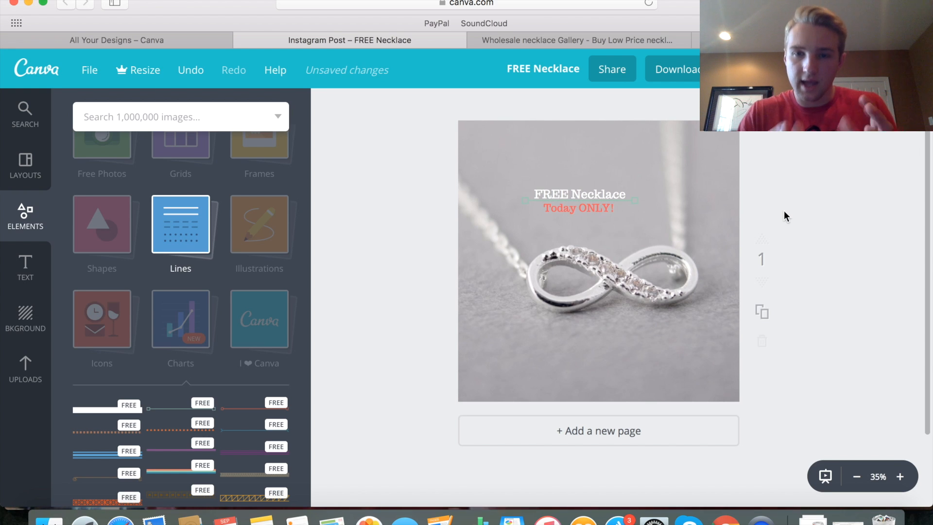
Nudge the "FREE Necklace" text slightly upward so it sits just above the line
key(super+z)
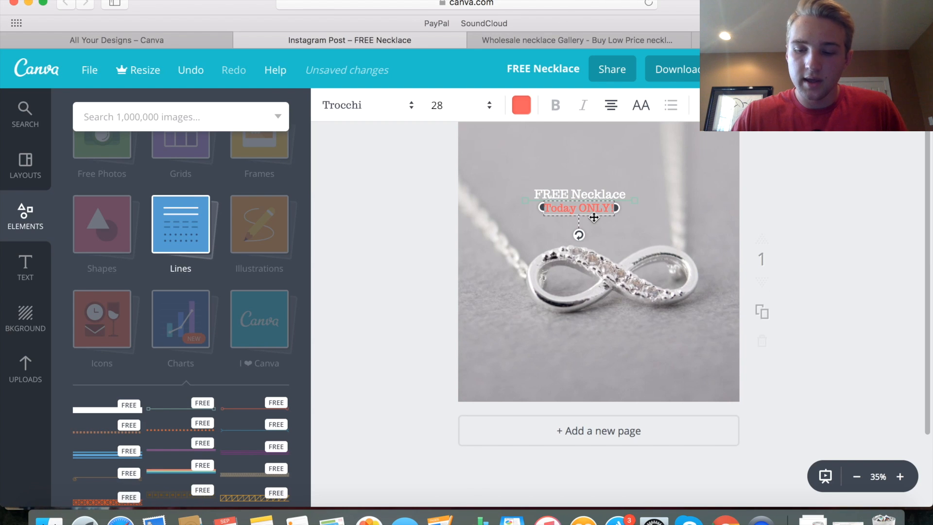
click(851, 197)
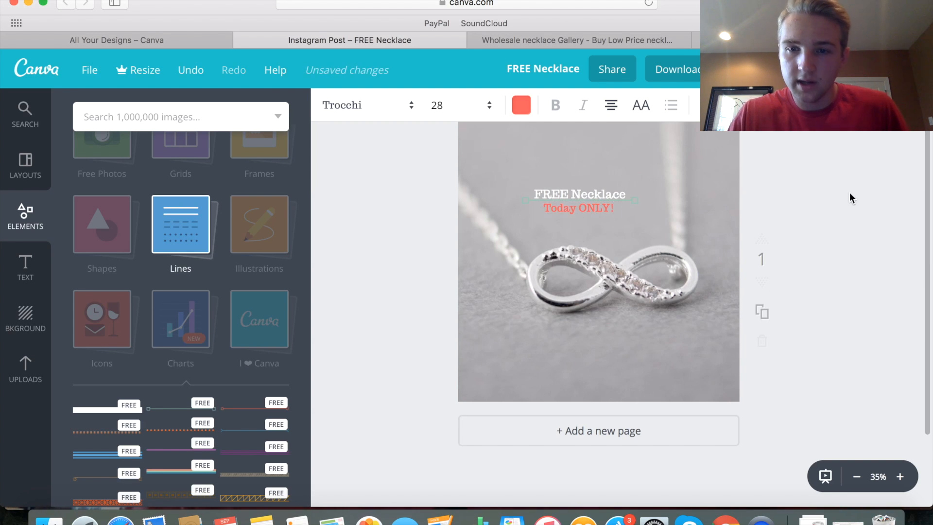
click(587, 191)
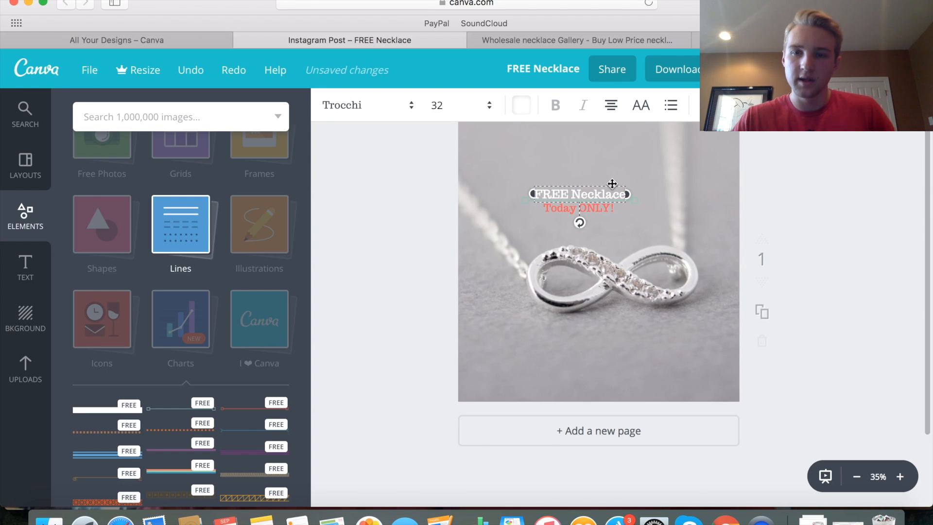
click(842, 192)
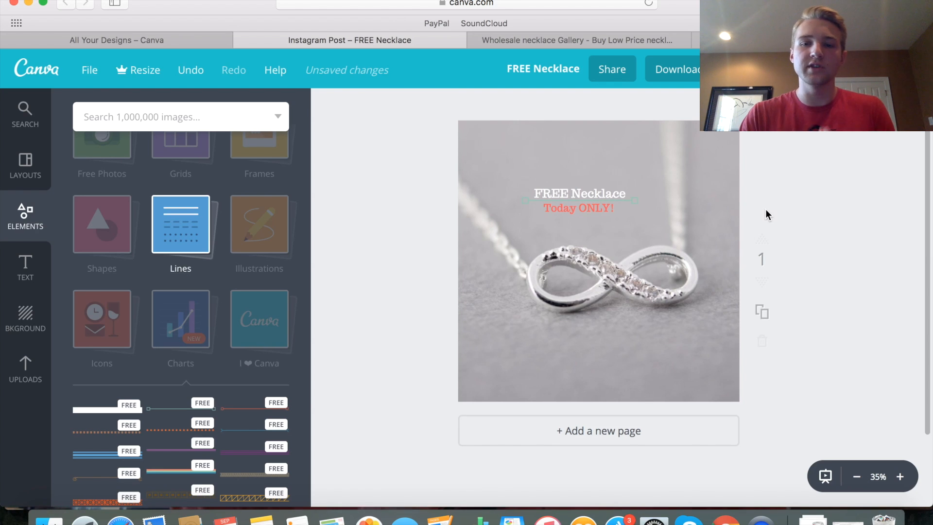
Capture a screenshot of the whole design canvas and download the design as a PNG, closing the image preview and download message
key(super+shift+4)
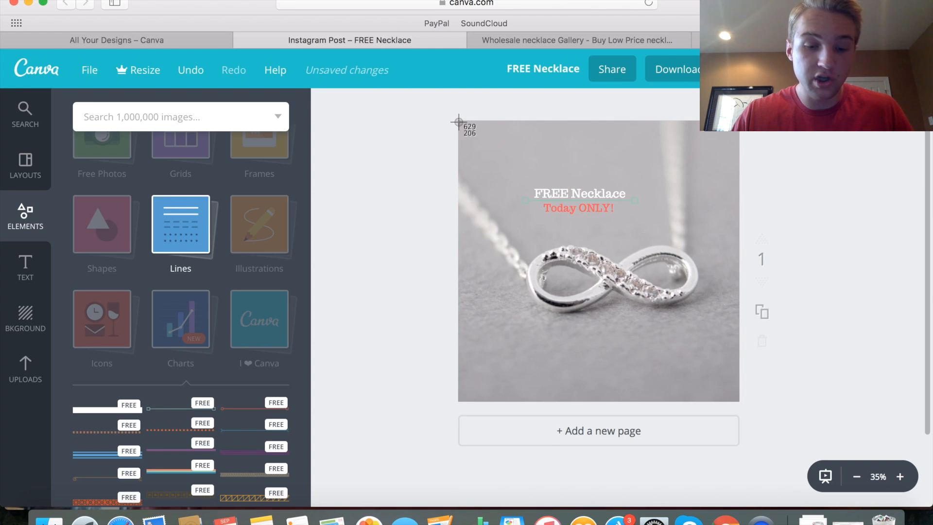
drag(459, 121, 737, 401)
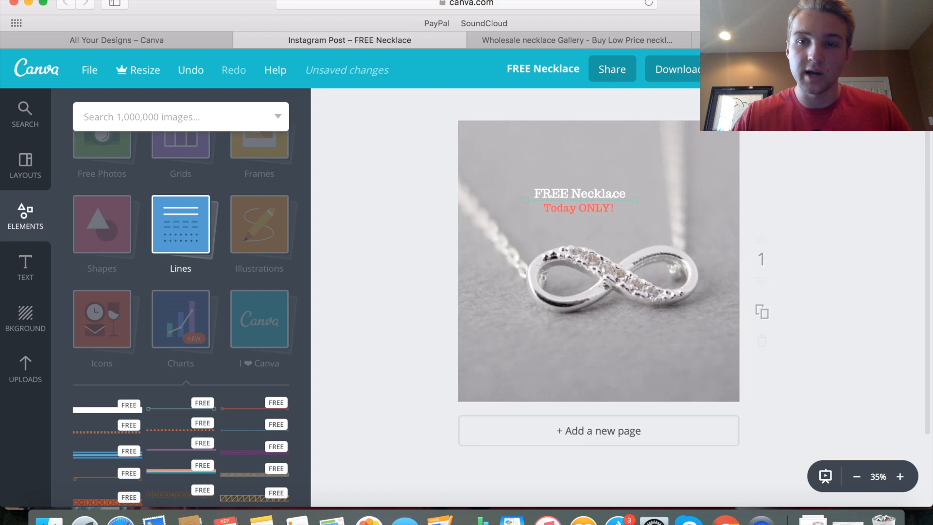
click(675, 77)
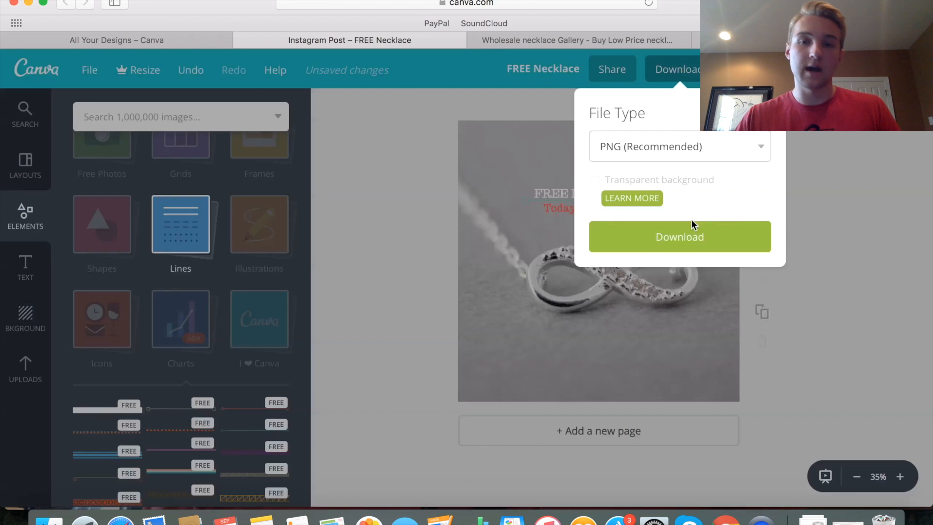
click(693, 236)
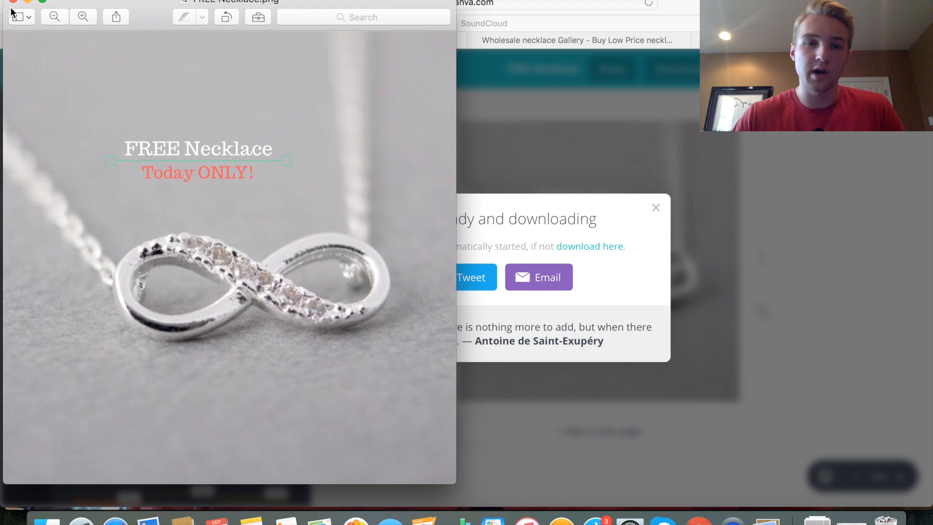
click(12, 2)
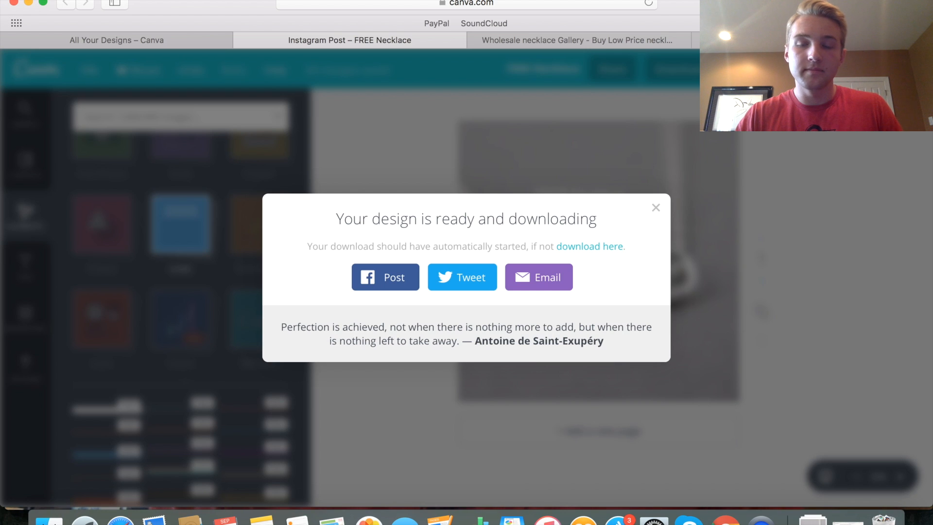
click(750, 187)
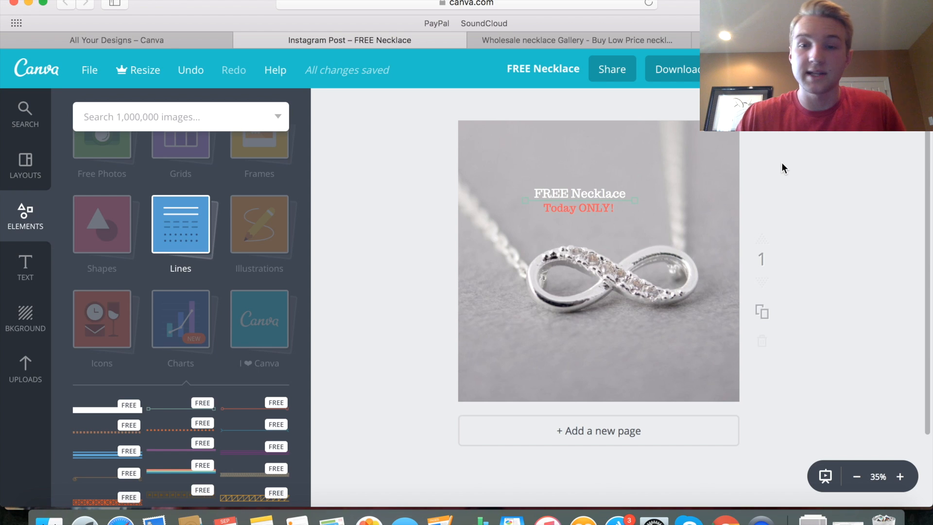
Look through the AliExpress necklace gallery and the infinity necklace listing, and return to the Canva design
click(580, 42)
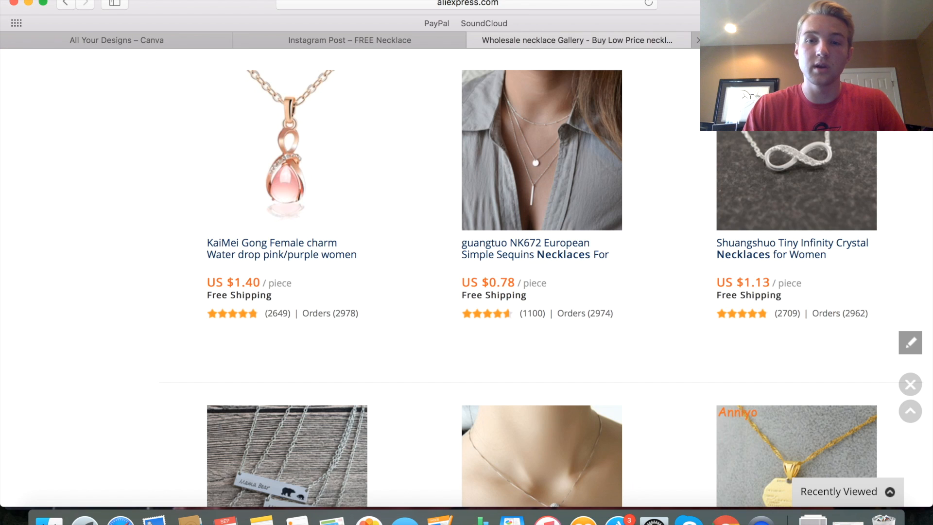
scroll(715, 136, down, 10)
scroll(683, 165, up, 1)
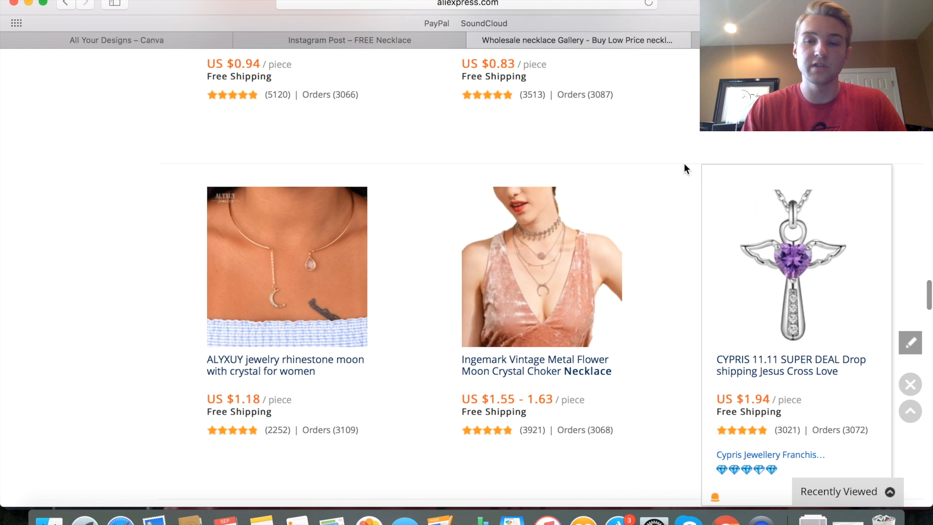
click(734, 41)
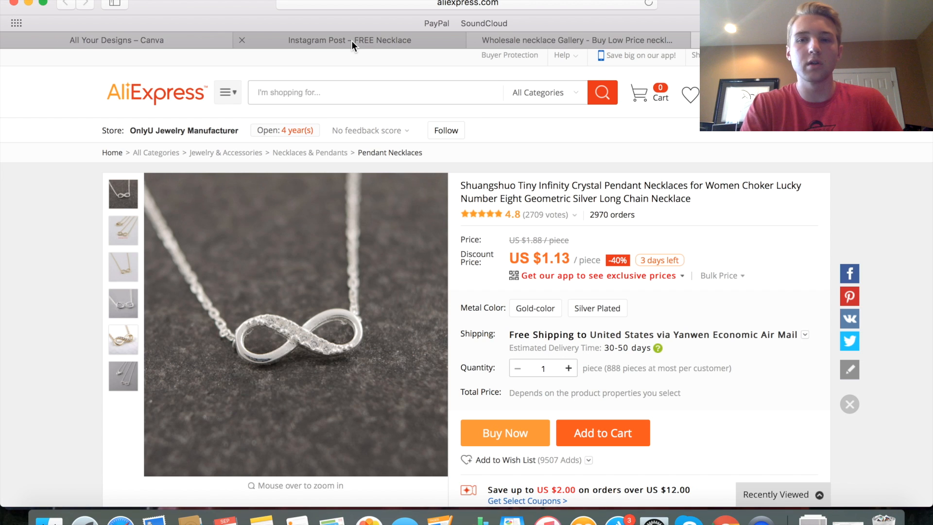
click(569, 40)
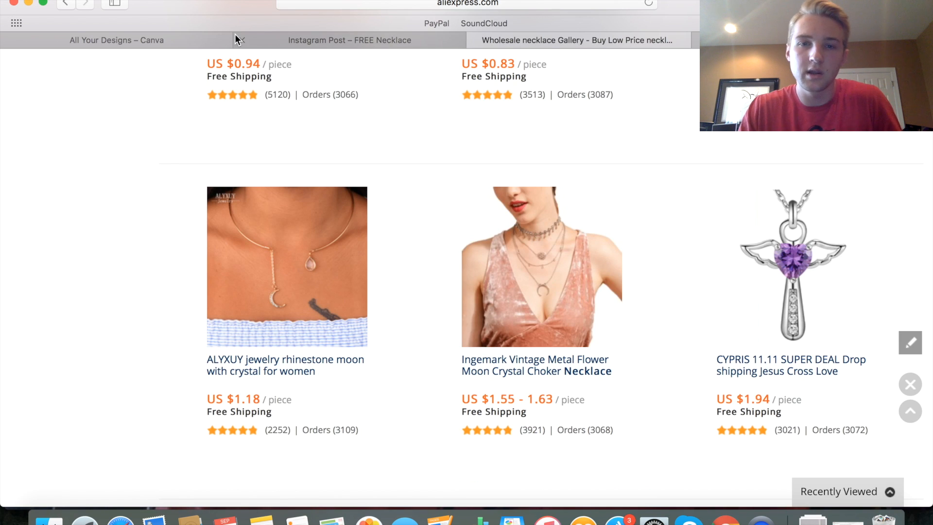
click(342, 42)
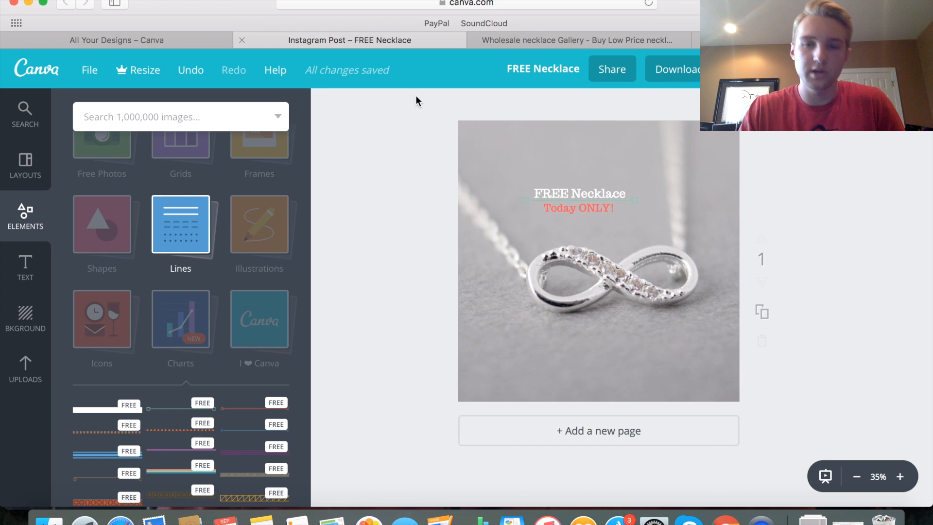